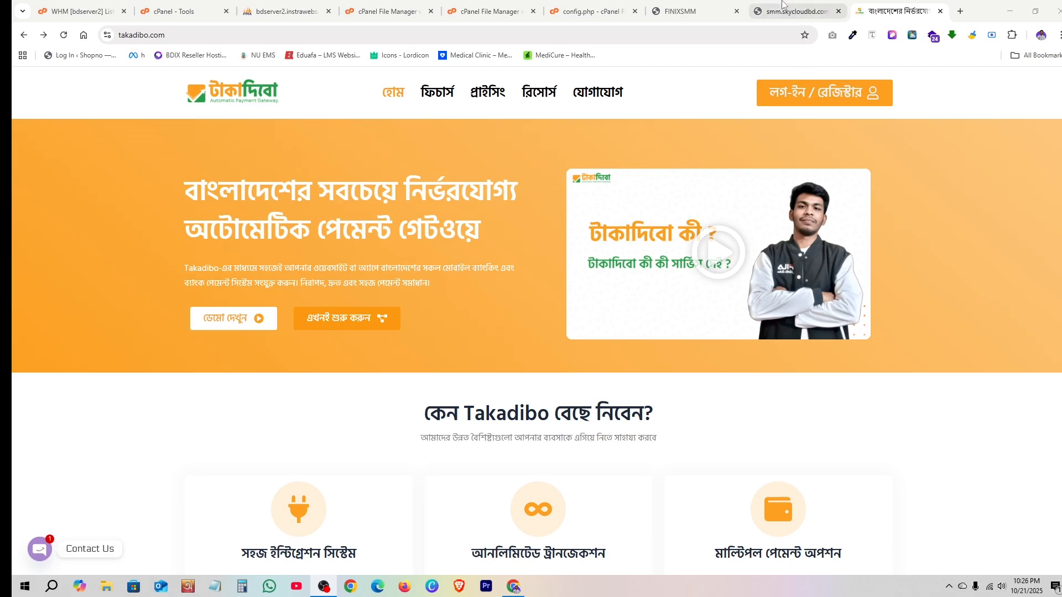
- Glance at the SMM login tab, then open Takadibo's রিসোর্স (Resources) developer docs in a new tab
left_click(796, 11)
scroll(746, 291, "down", 3)
scroll(805, 293, "up", 3)
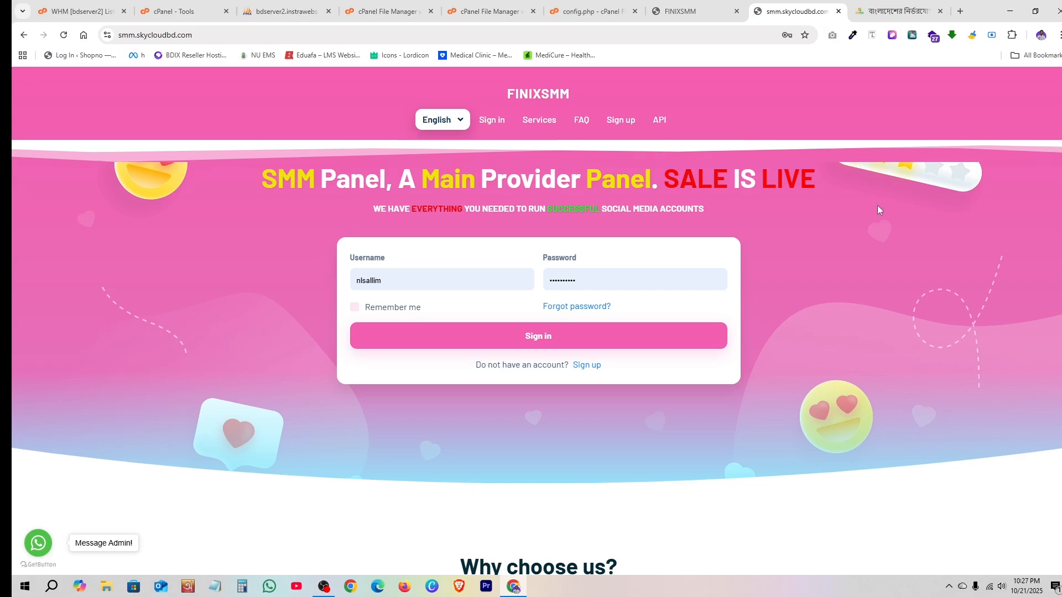
left_click(893, 11)
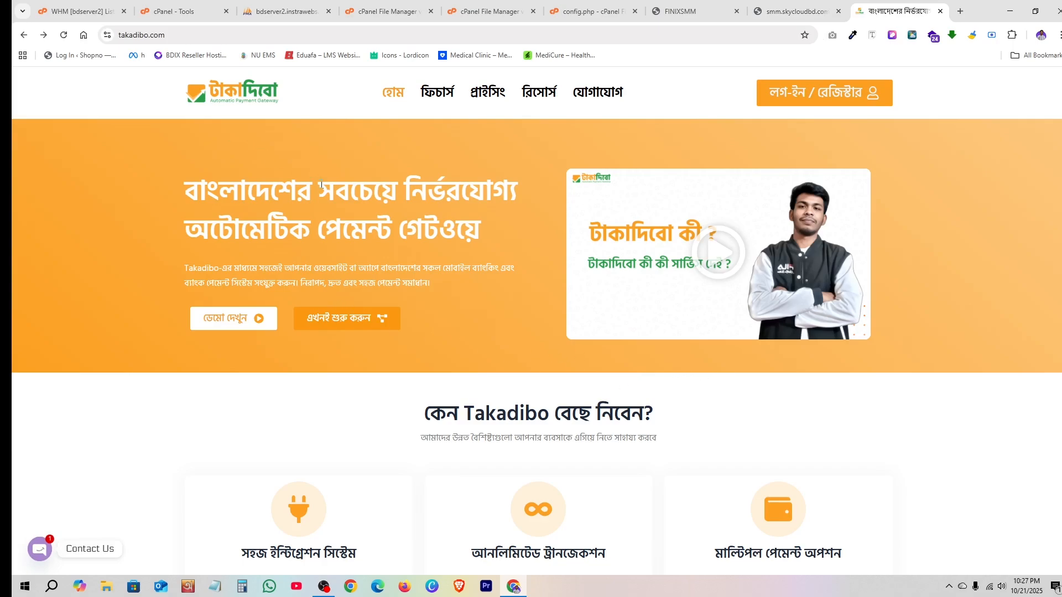
left_click(540, 98)
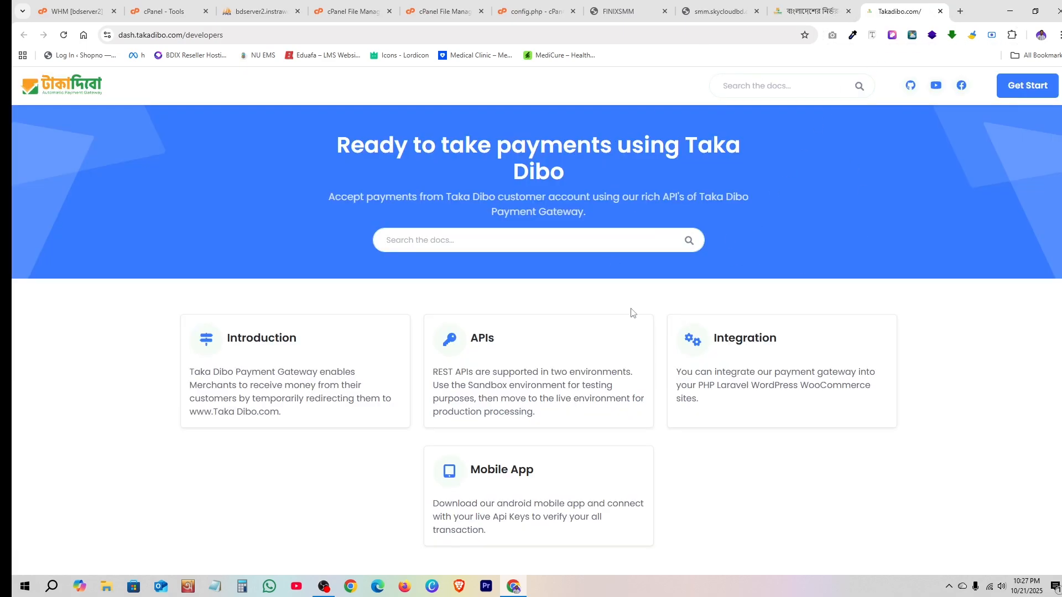
- Go to the SmmPanel Module section under Integration, then return to the Takadibo homepage tab
left_click(738, 344)
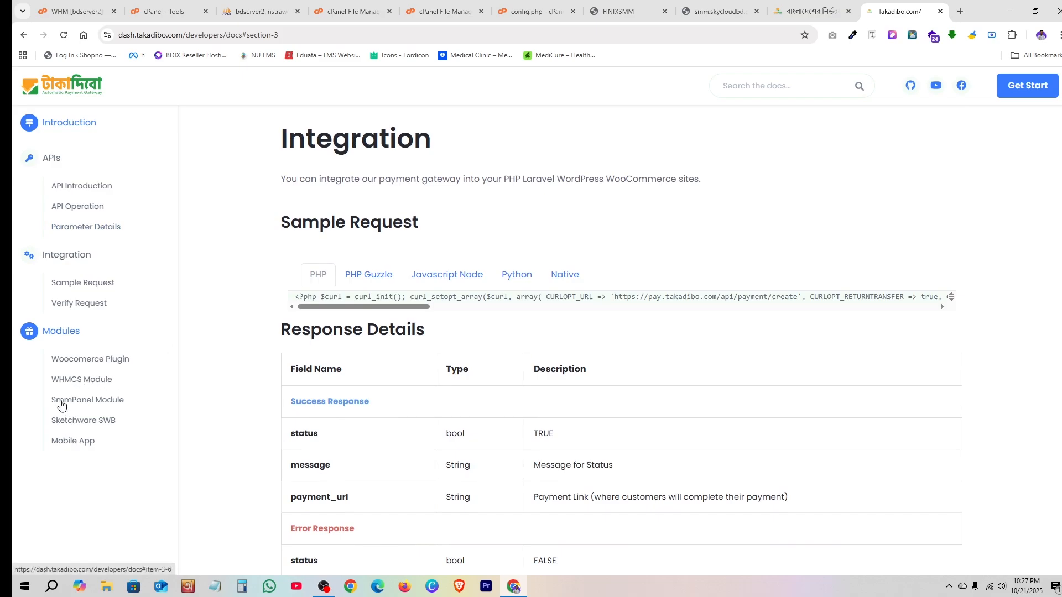
left_click(113, 403)
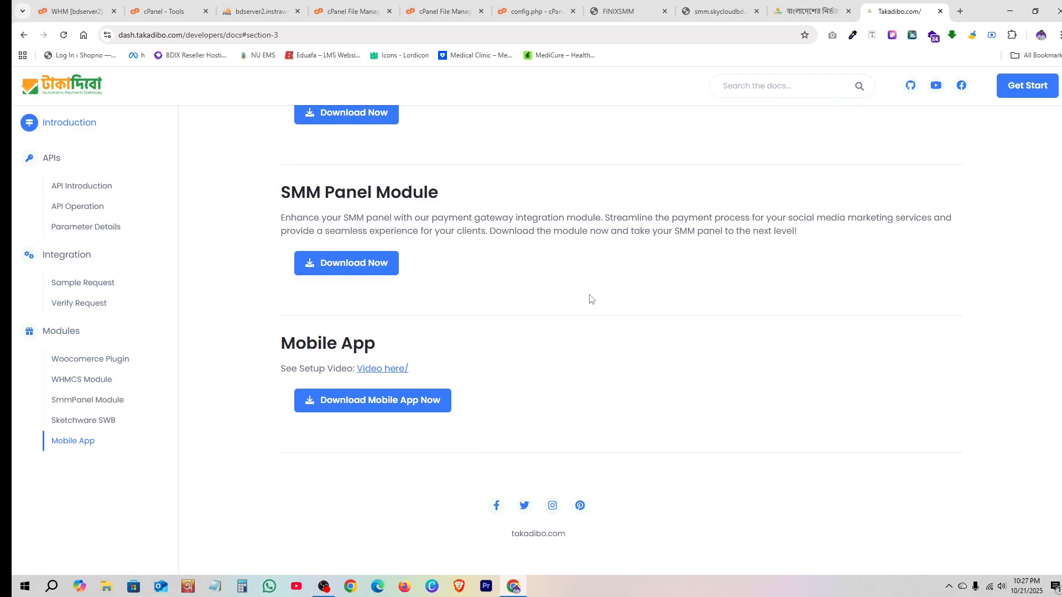
left_click(776, 6)
- Scroll to Available Modules on the Takadibo homepage and download the SMM Panel module
left_click(501, 272)
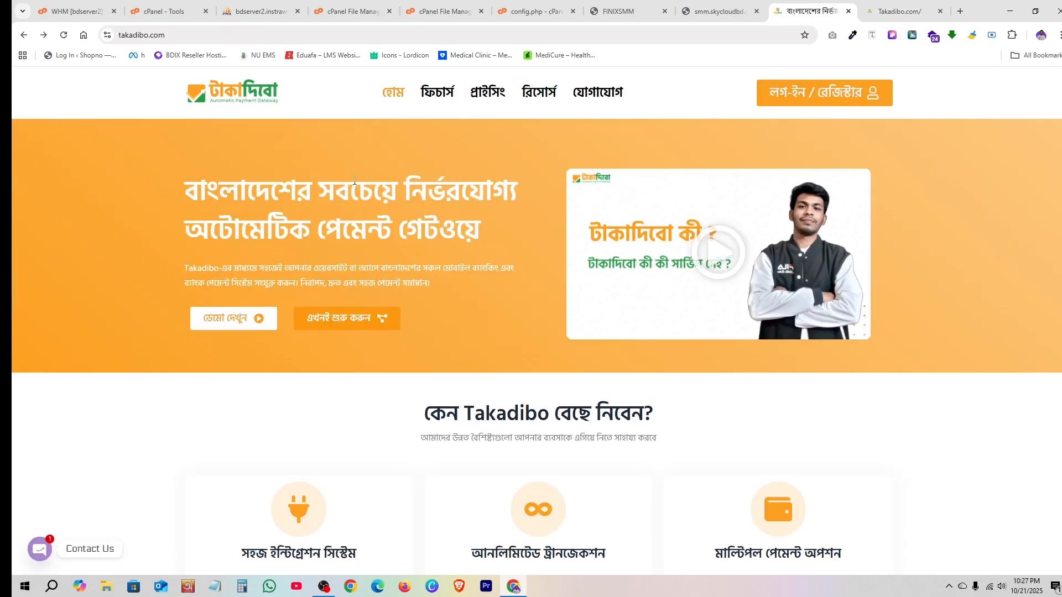
scroll(482, 254, "down", 15)
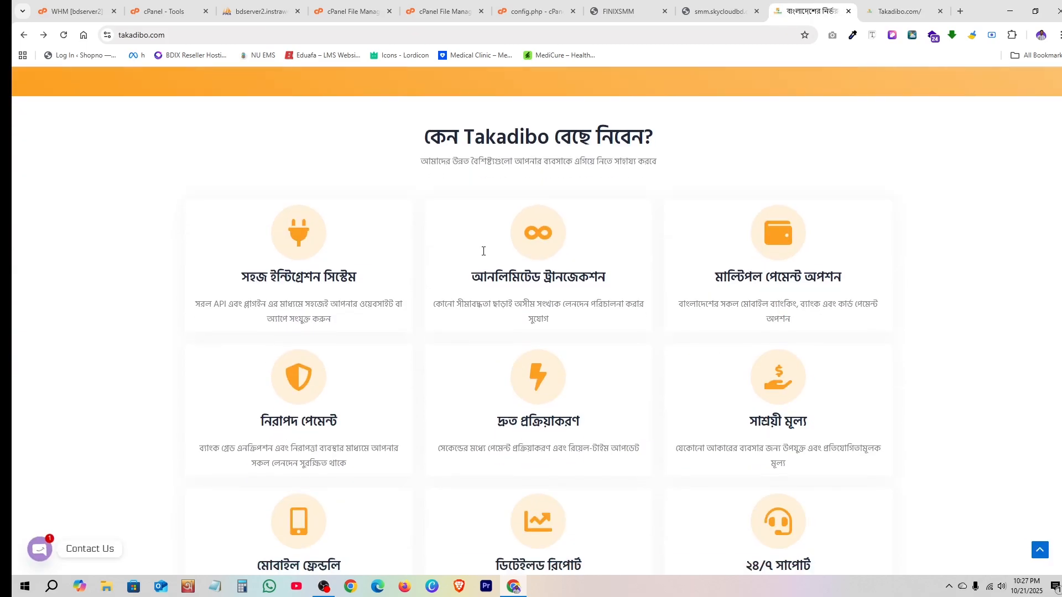
scroll(483, 251, "down", 15)
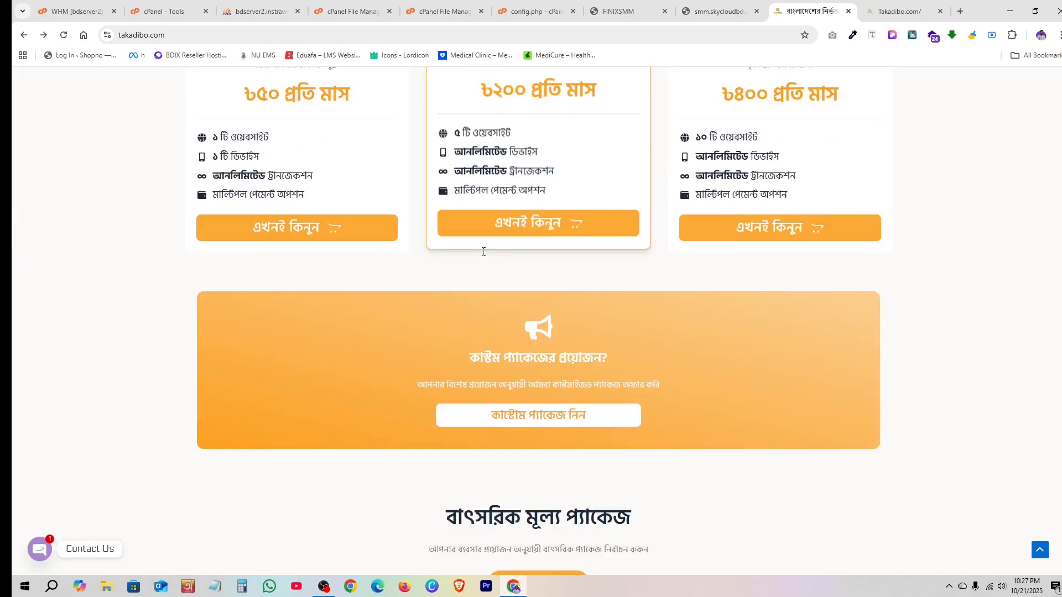
scroll(484, 253, "down", 18)
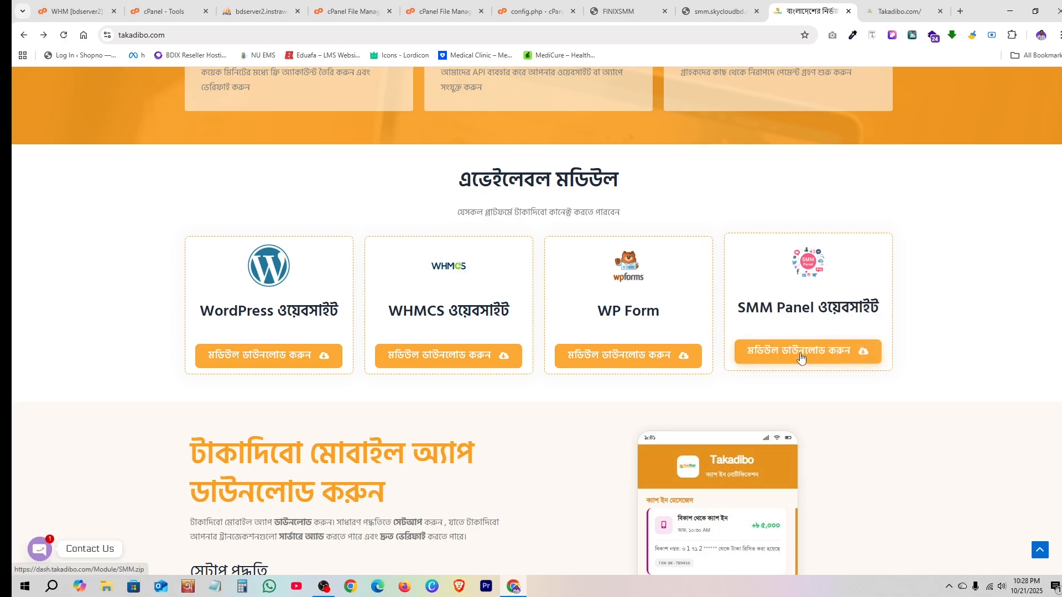
left_click(823, 358)
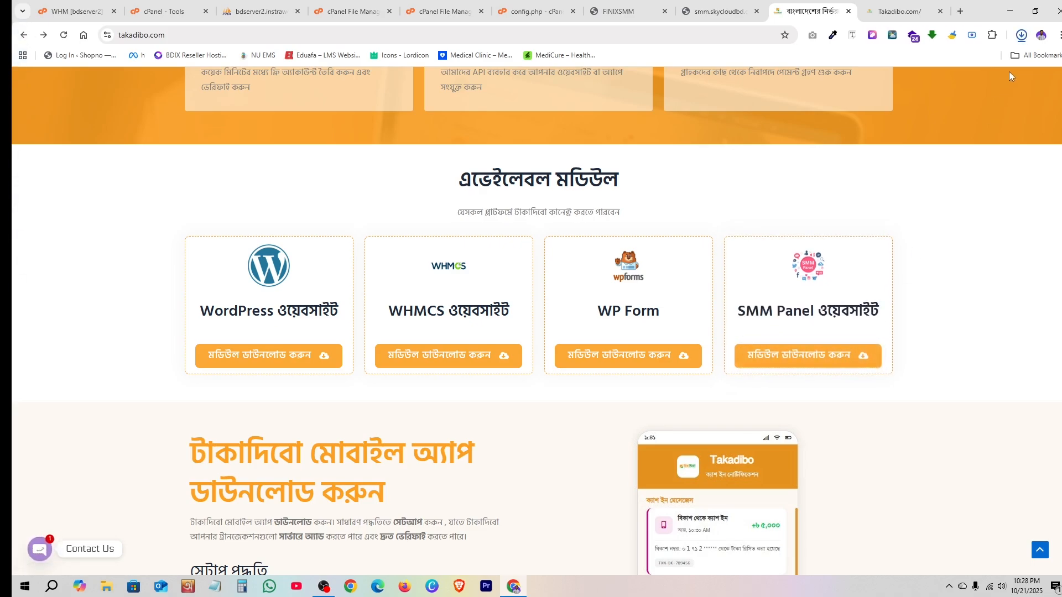
- Confirm SMM (2).zip (13.0 KB) in Chrome's download history, then scroll back up
left_click(1020, 36)
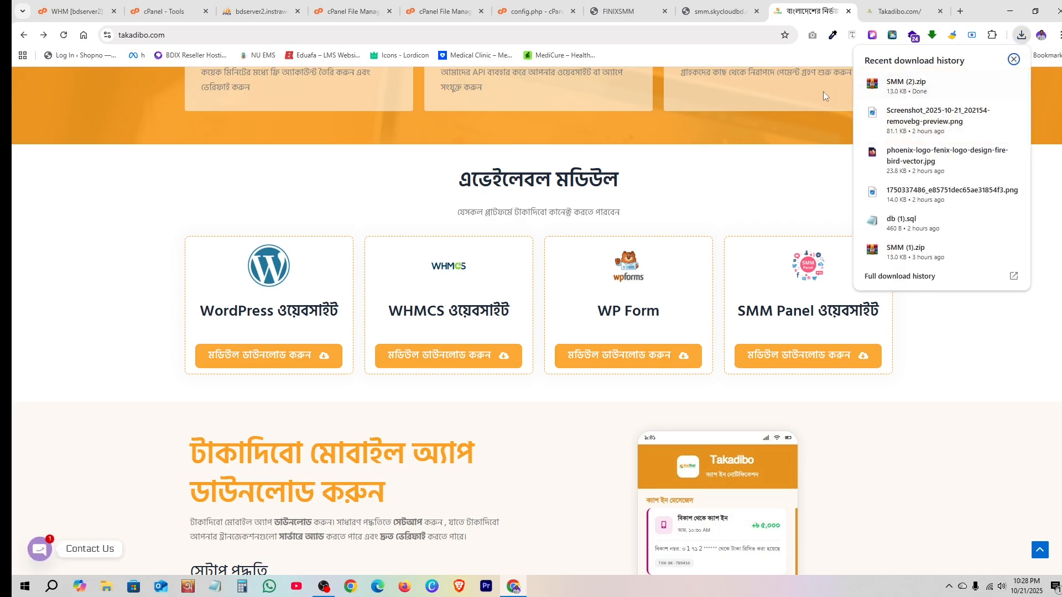
left_click(803, 159)
scroll(798, 276, "up", 3)
scroll(797, 277, "up", 5)
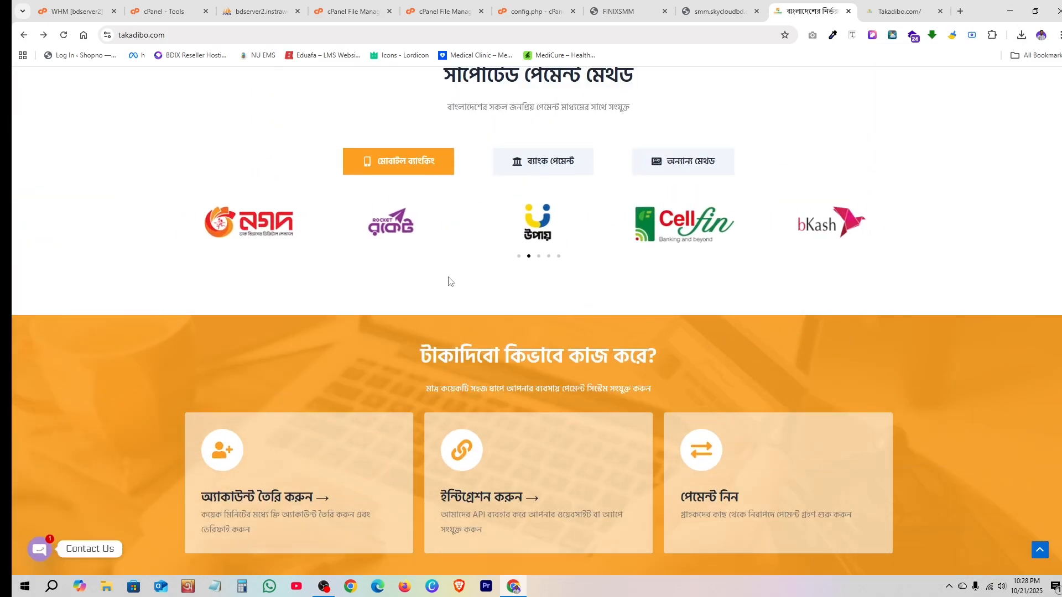
- Glance over the cPanel Tools page, then bring up the FINIXSMM login tab at smm.skycloudbd.com
left_click(166, 11)
scroll(464, 336, "up", 1)
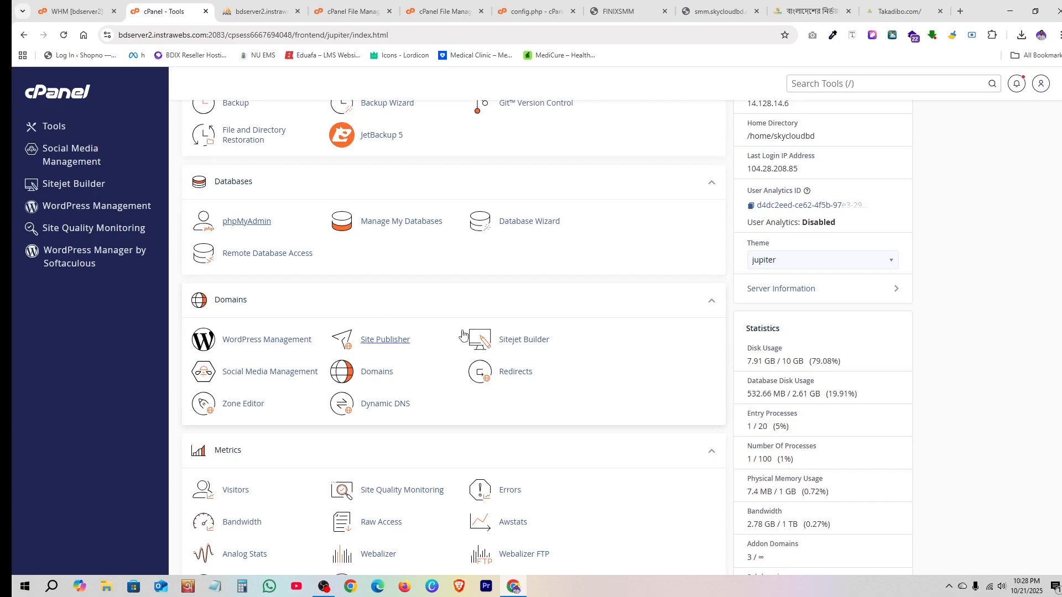
scroll(463, 335, "up", 4)
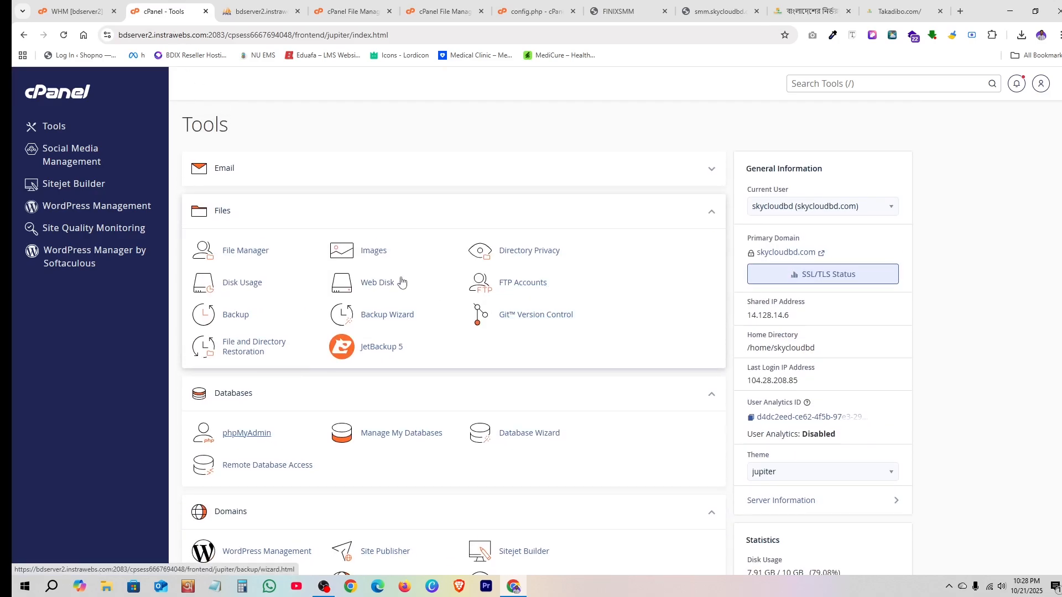
left_click(702, 17)
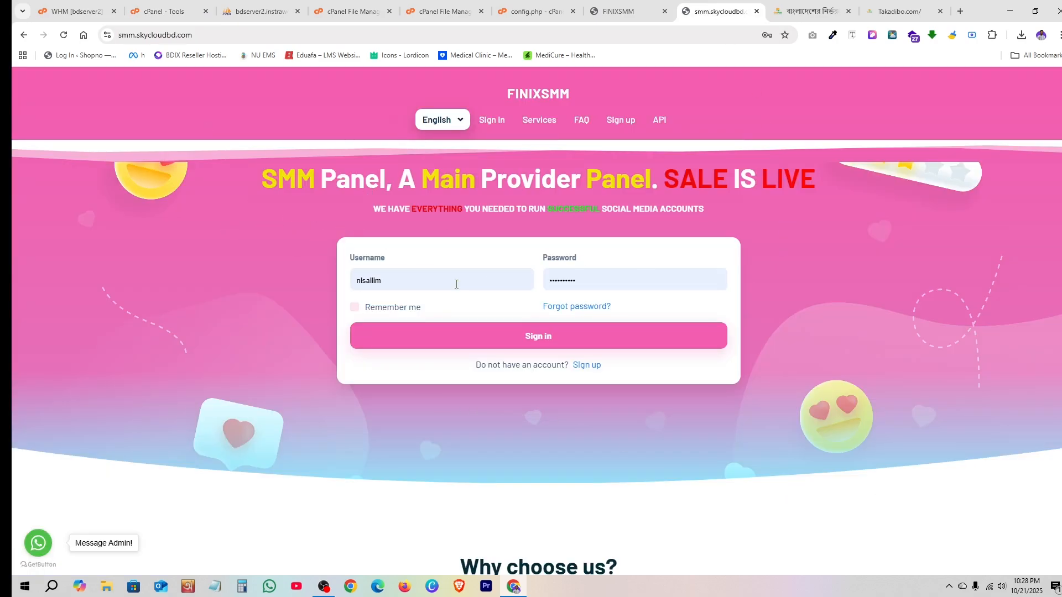
- Open the FINIXSMM sign-up form and autofill the saved login
left_click(586, 365)
left_click(468, 218)
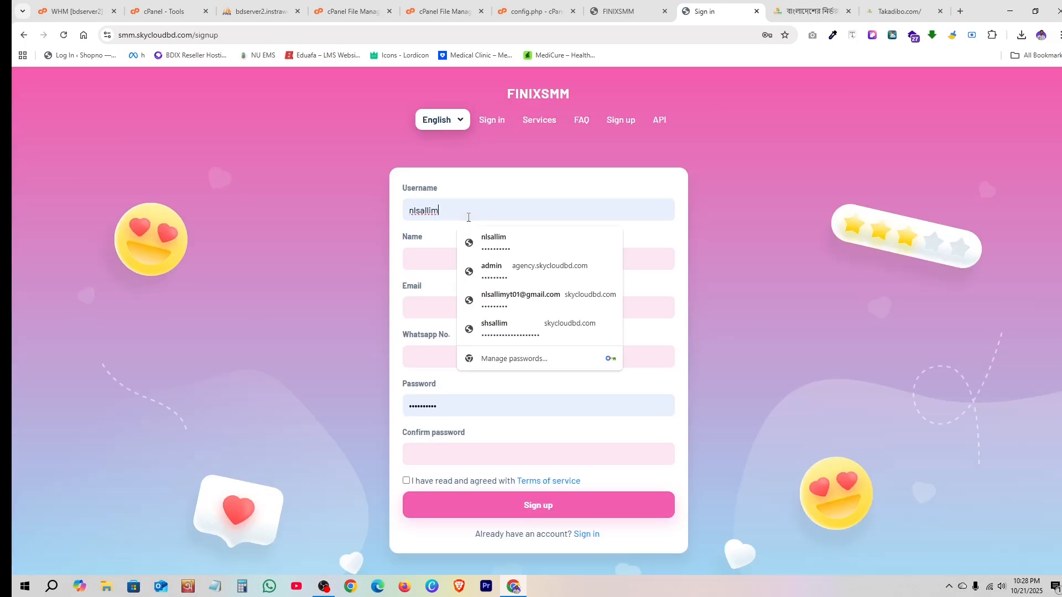
left_click(498, 238)
- In the FINIXSMM admin tab, open Settings > Payment methods and review the gateway grid
left_click(613, 7)
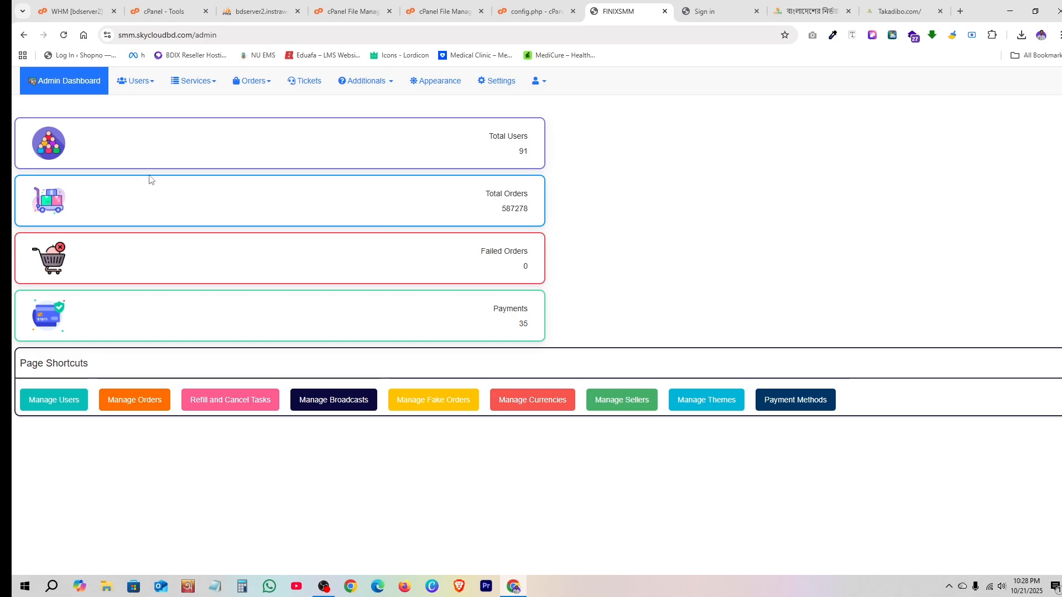
left_click(485, 83)
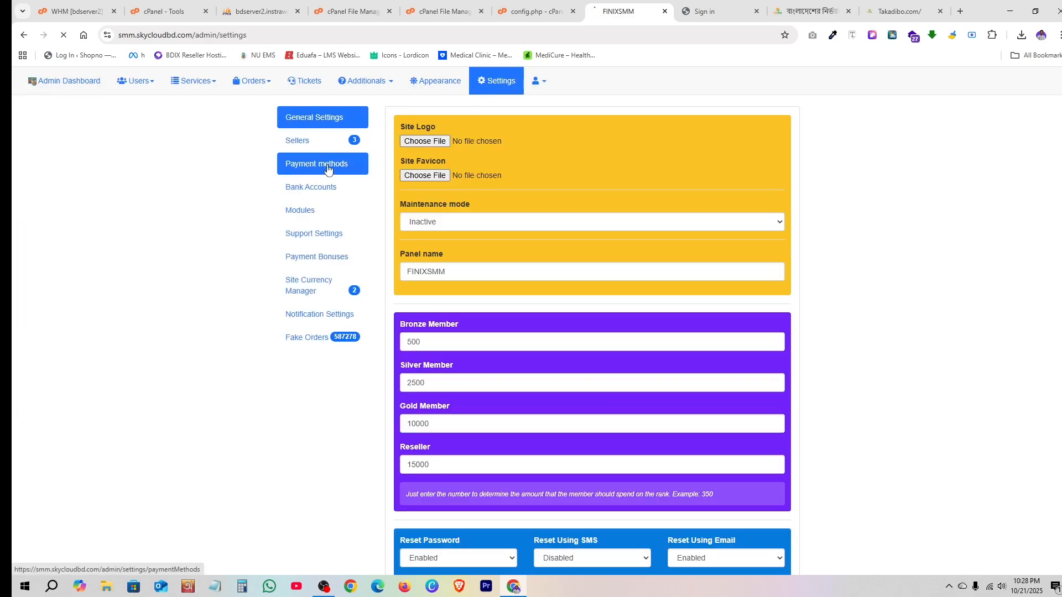
left_click(328, 169)
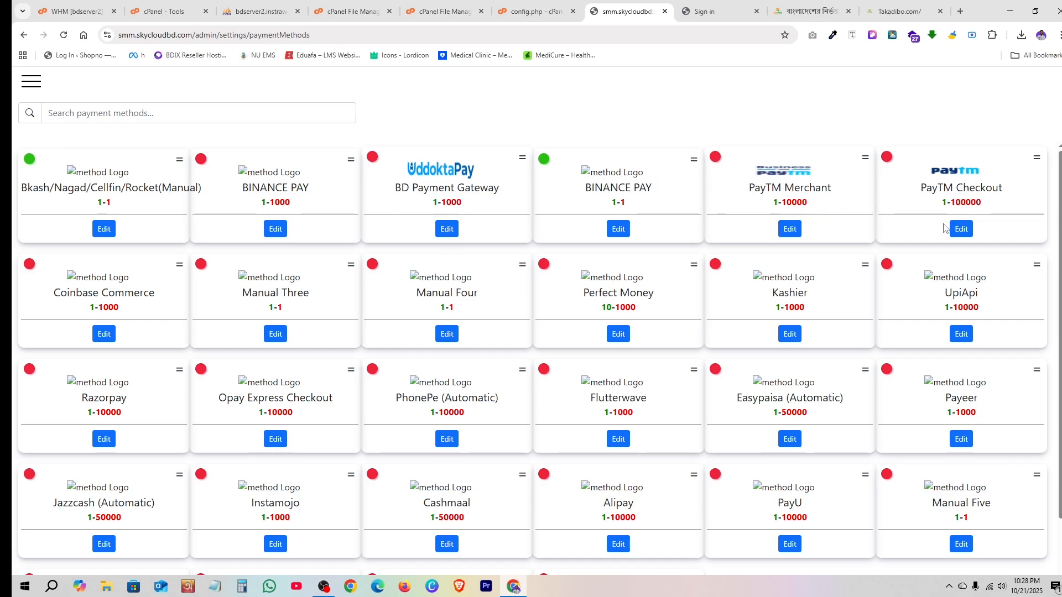
scroll(553, 244, "down", 2)
scroll(554, 243, "down", 1)
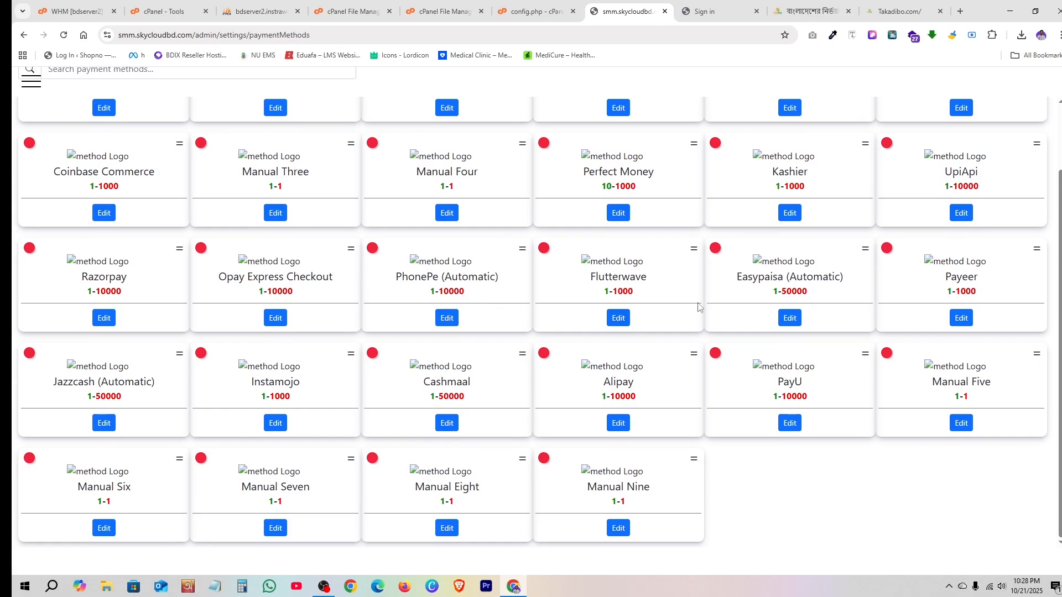
scroll(459, 442, "up", 3)
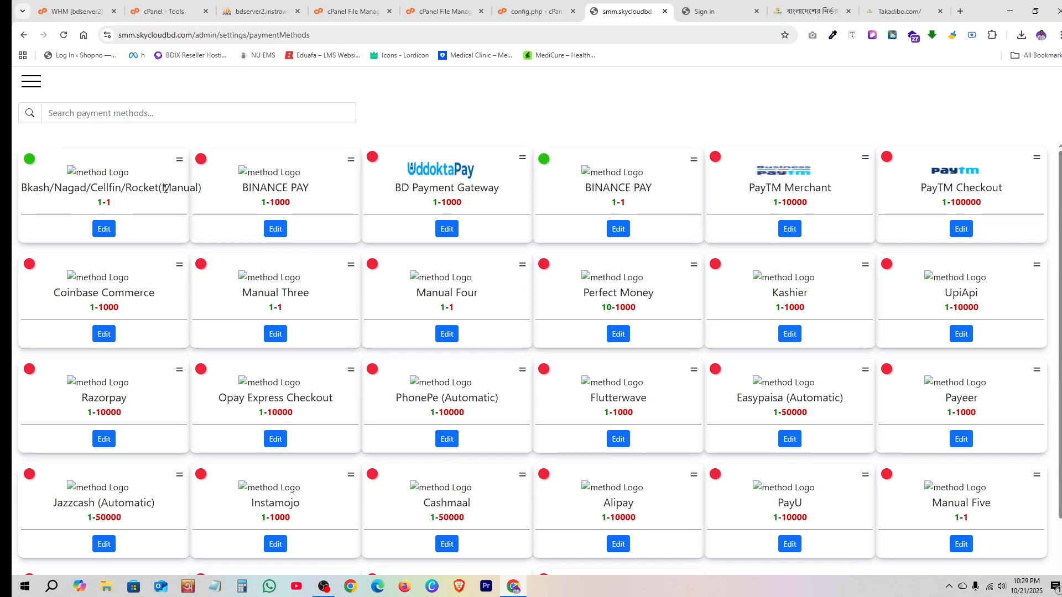
left_click_drag(160, 187, 193, 192)
left_click(194, 192)
- Go back from the sign-up form to the FINIXSMM sign-in page, then switch to the other SMM tab
left_click(707, 11)
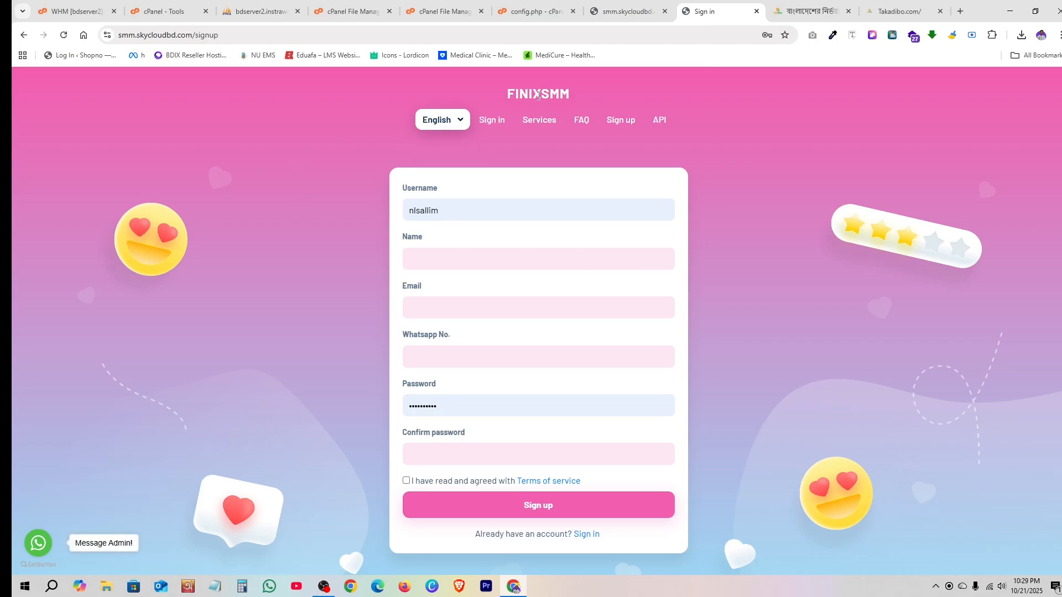
left_click(23, 35)
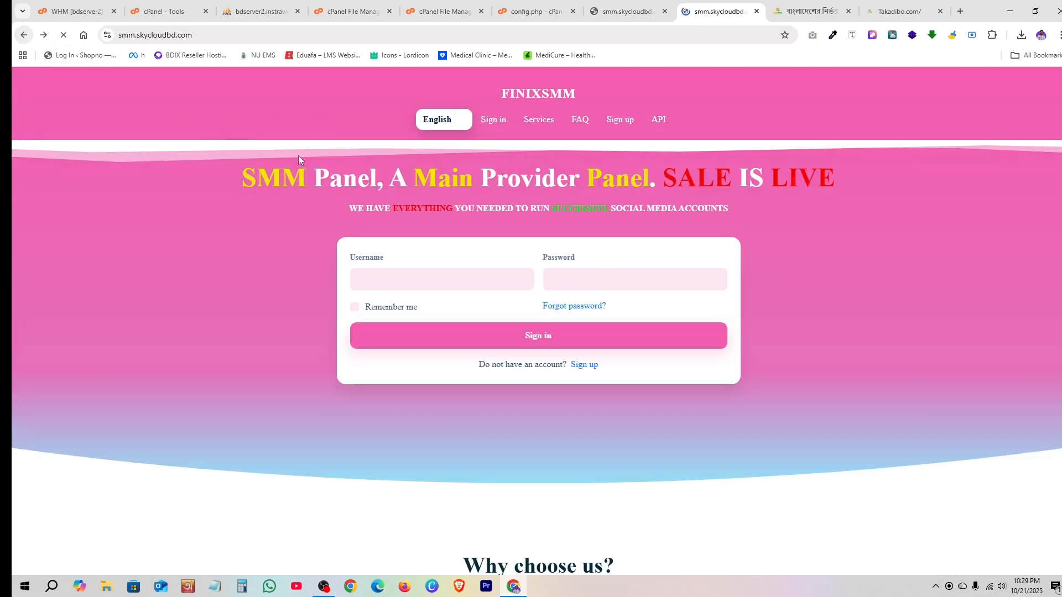
left_click(153, 6)
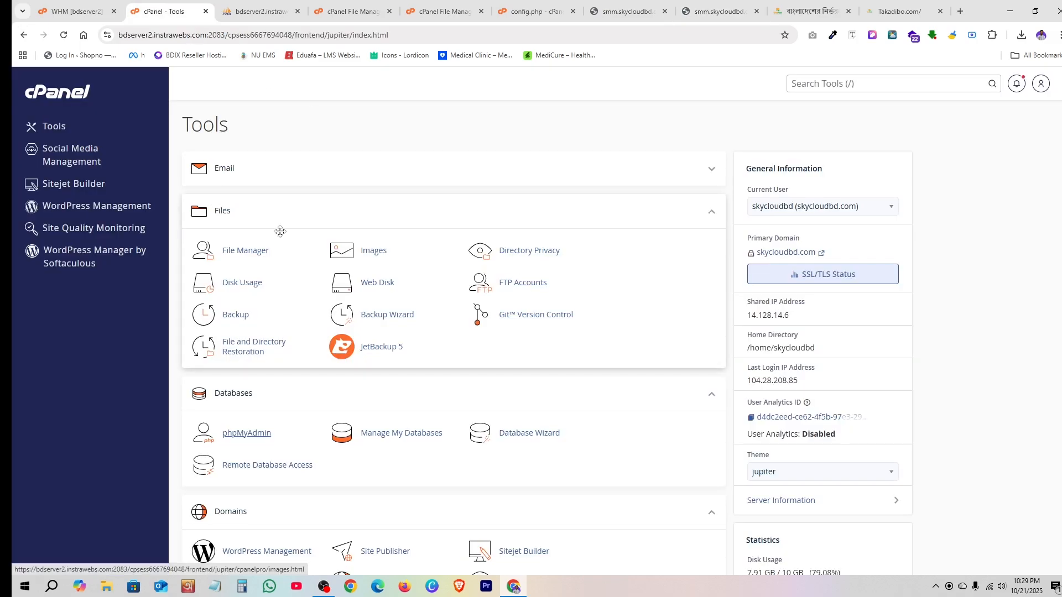
left_click(713, 11)
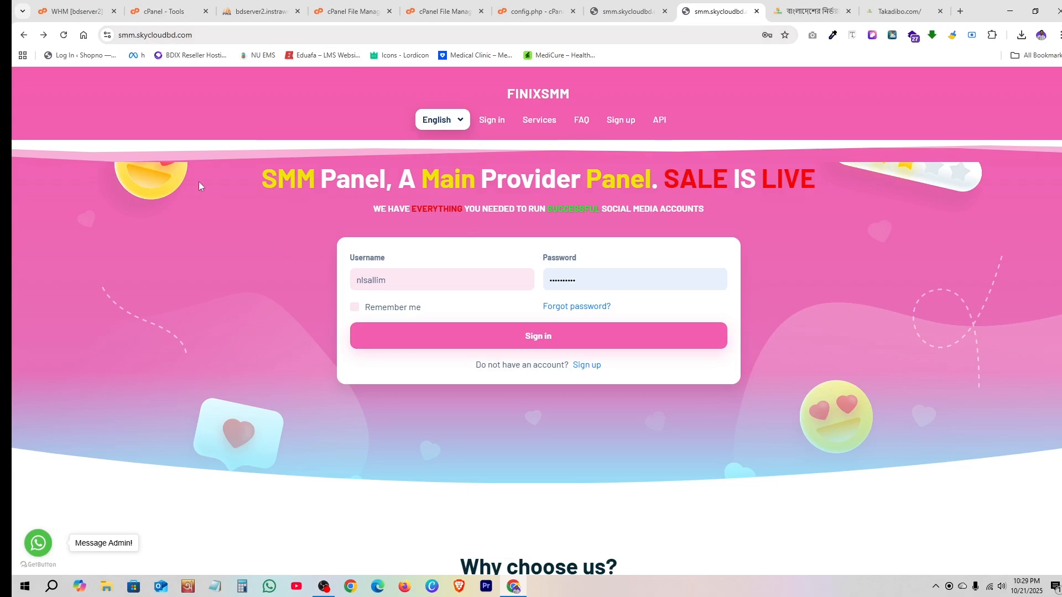
- Open File Manager from cPanel Tools and expand the smm.skycloudbd.com folder in the tree
left_click(148, 7)
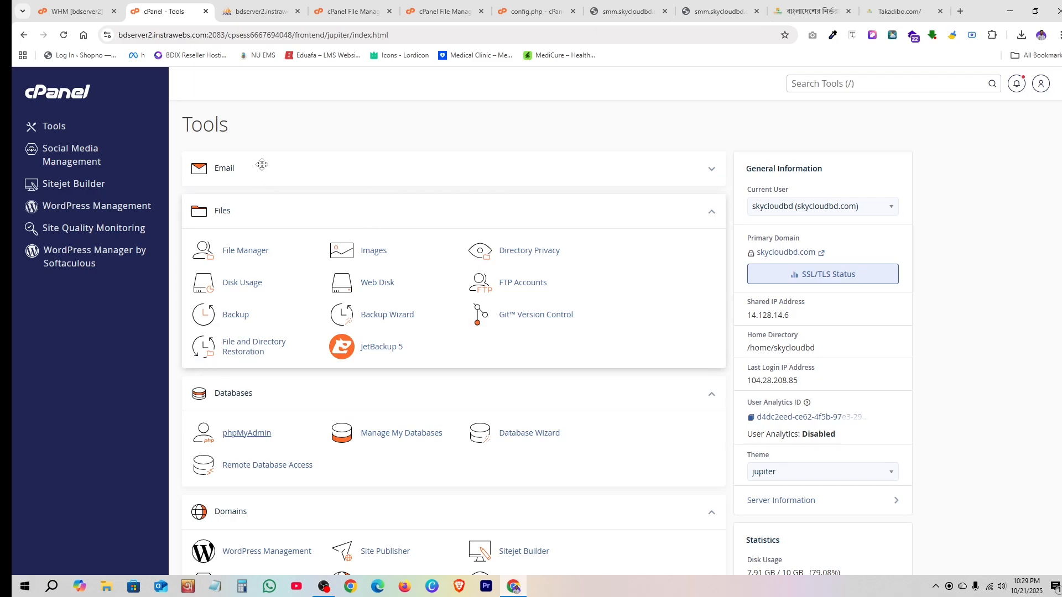
scroll(266, 210, "down", 1)
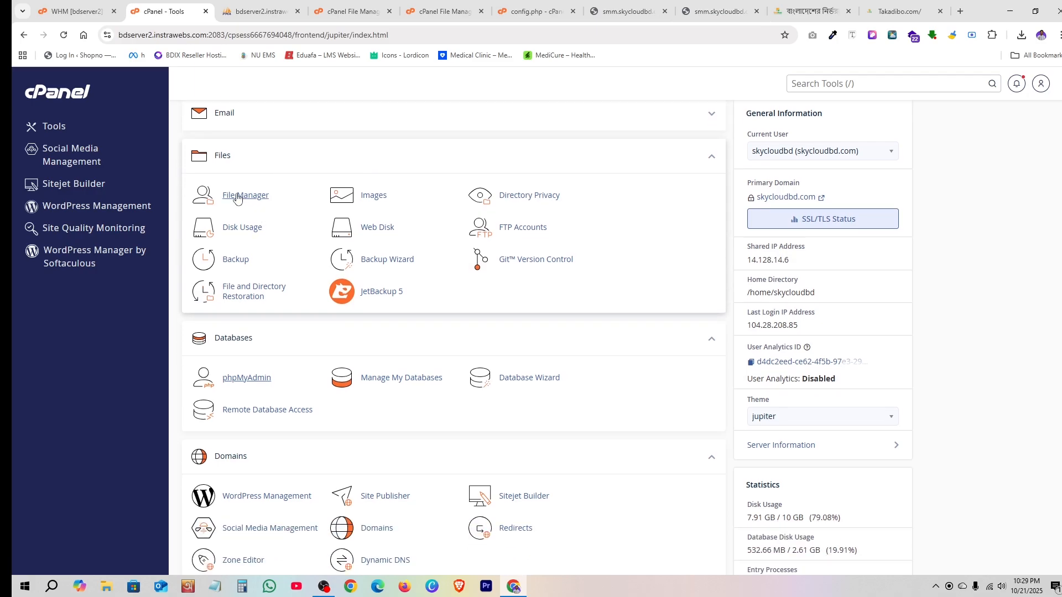
left_click(247, 197)
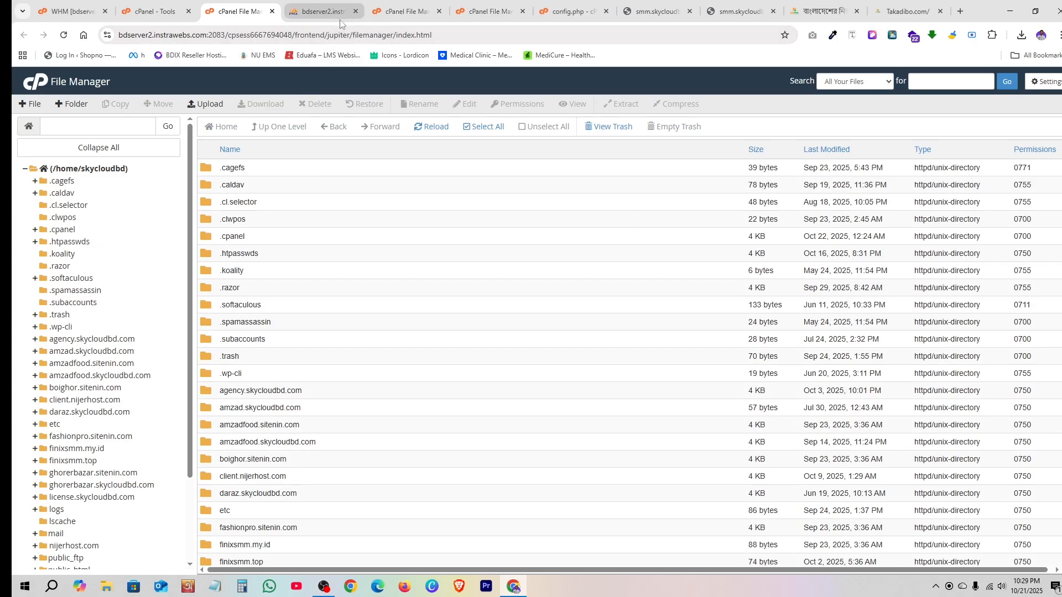
scroll(134, 295, "down", 2)
scroll(133, 295, "up", 2)
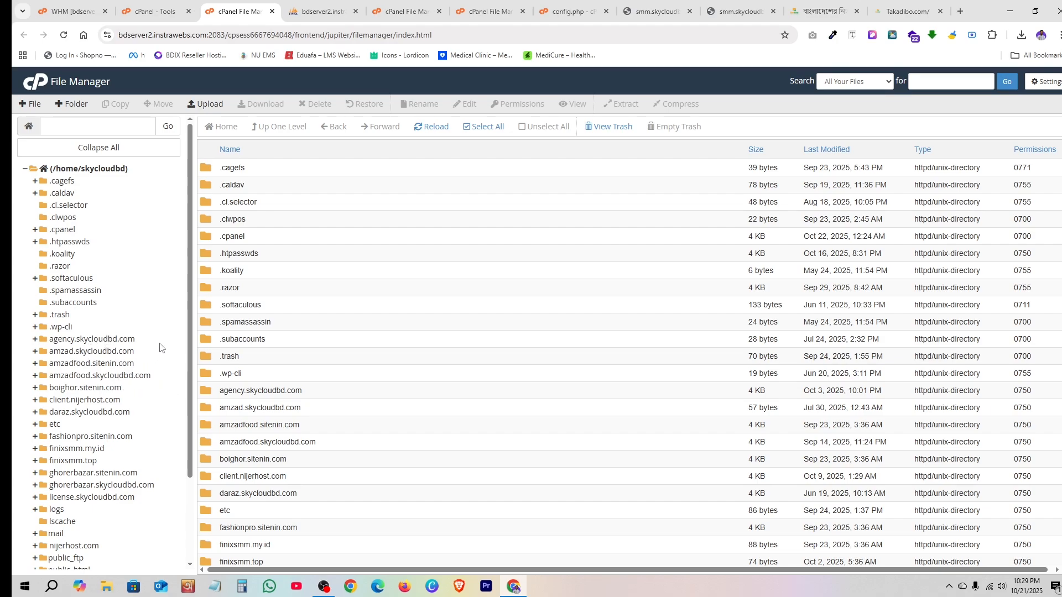
scroll(160, 347, "down", 2)
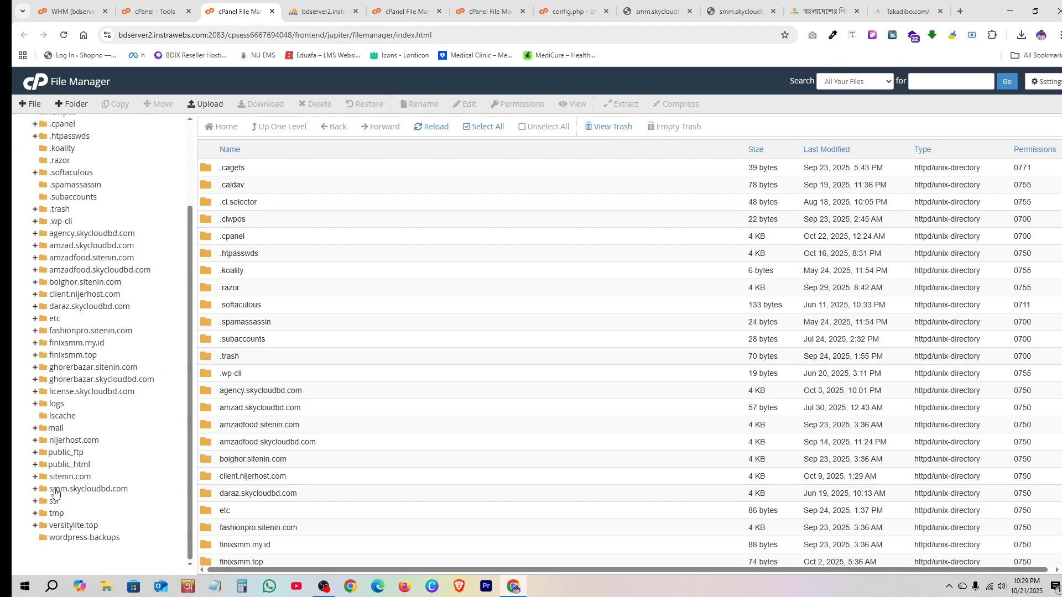
left_click(122, 494)
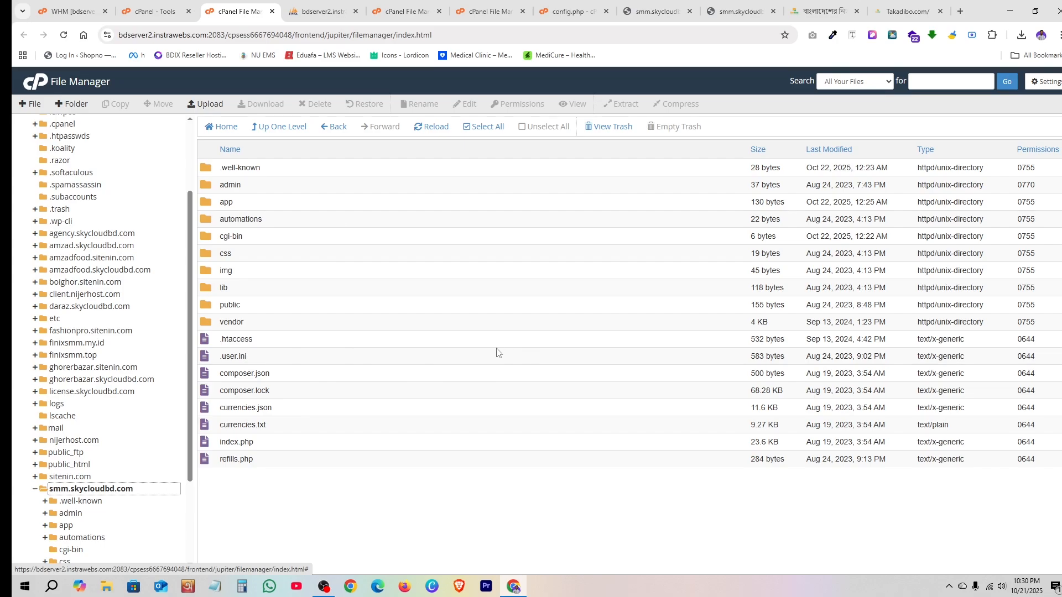
- Upload SMM (2).zip from Chrome's downloads into smm.skycloudbd.com, then go back to the folder listing
left_click(208, 110)
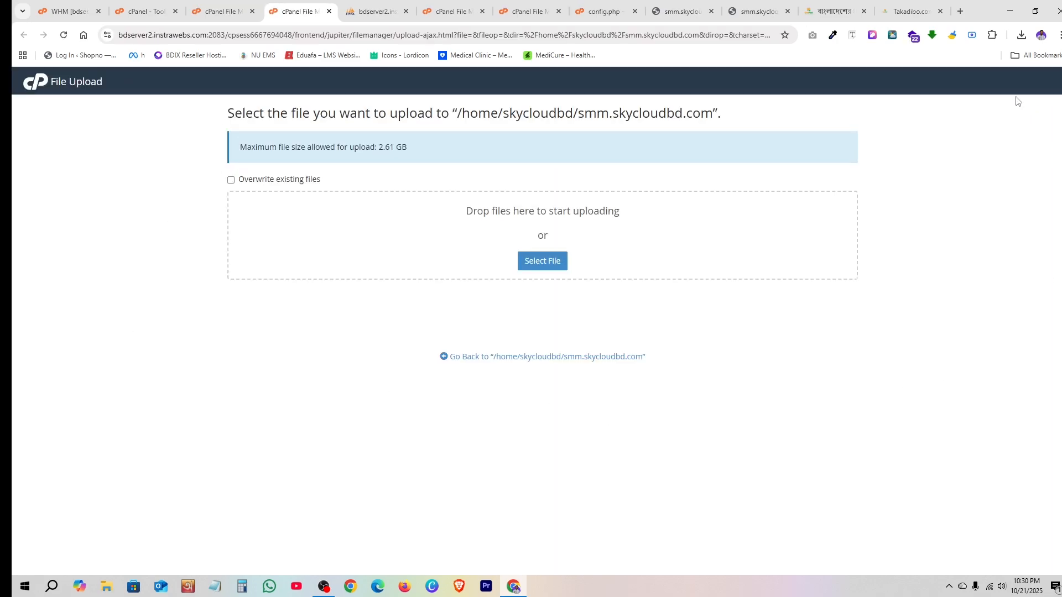
left_click(1021, 35)
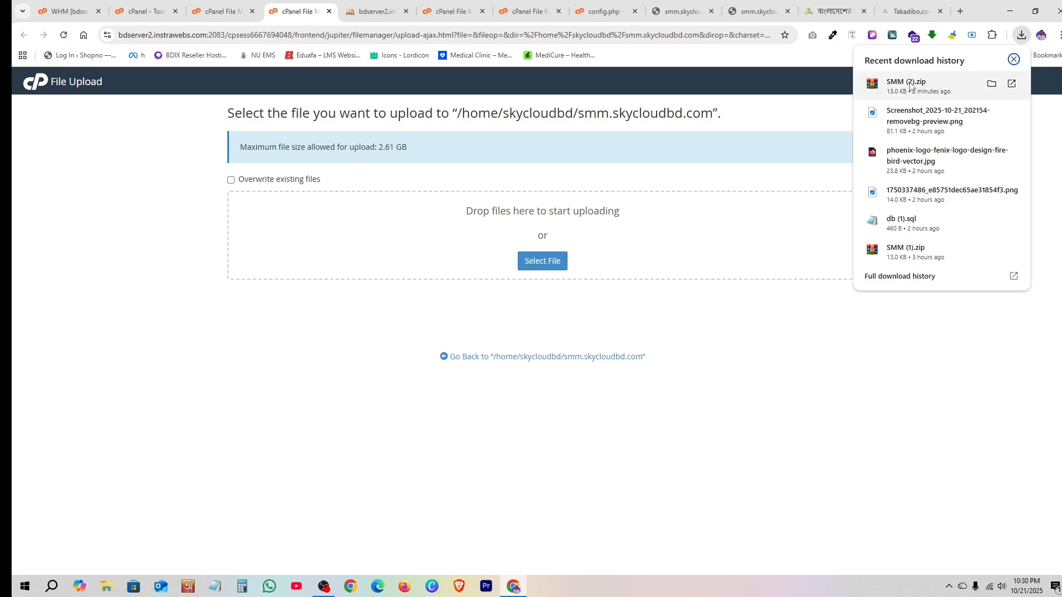
left_click_drag(909, 86, 560, 250)
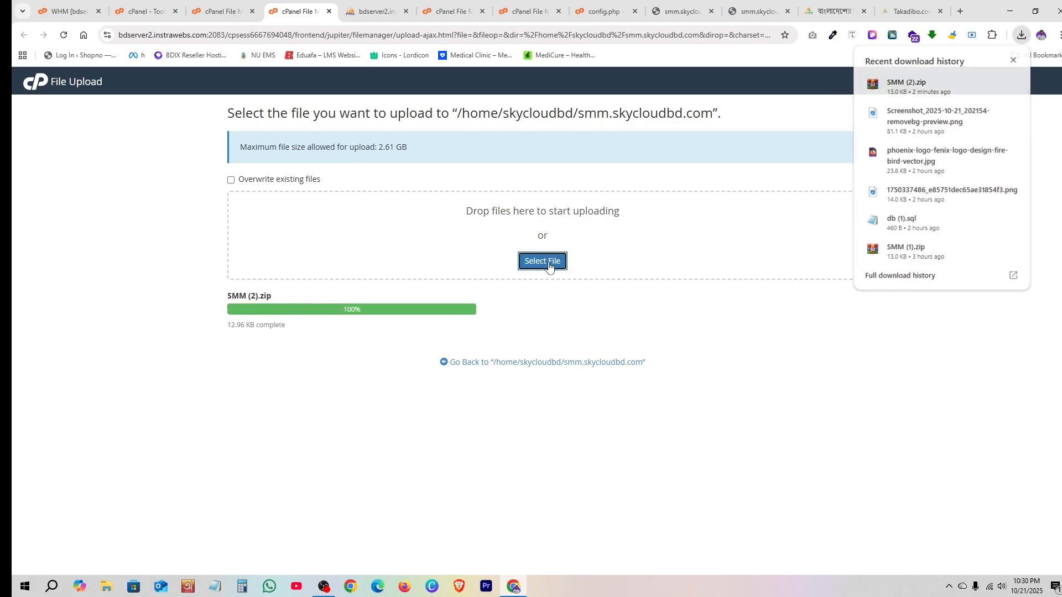
left_click(549, 267)
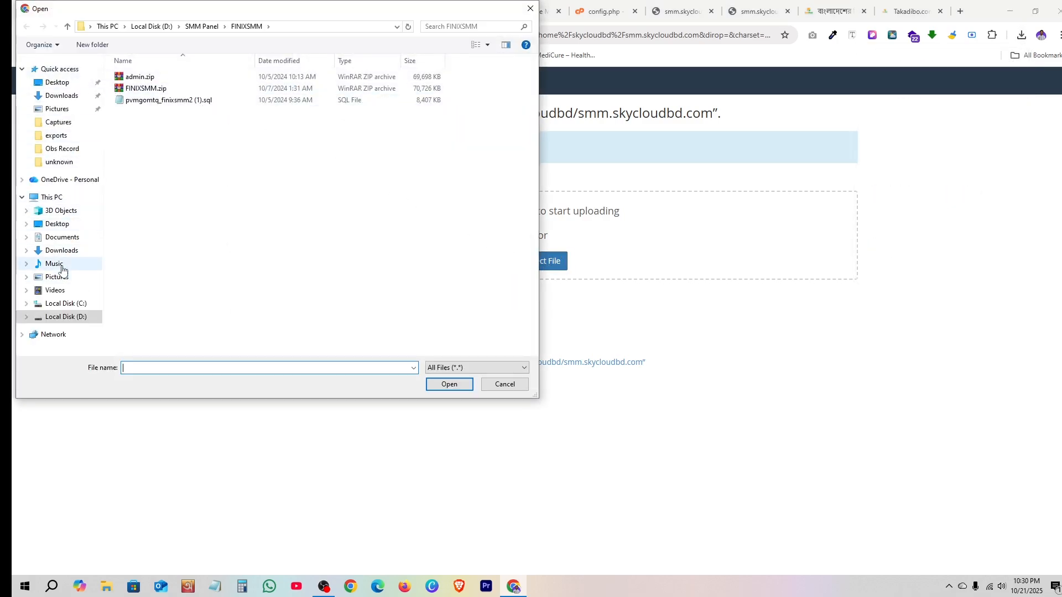
left_click(64, 250)
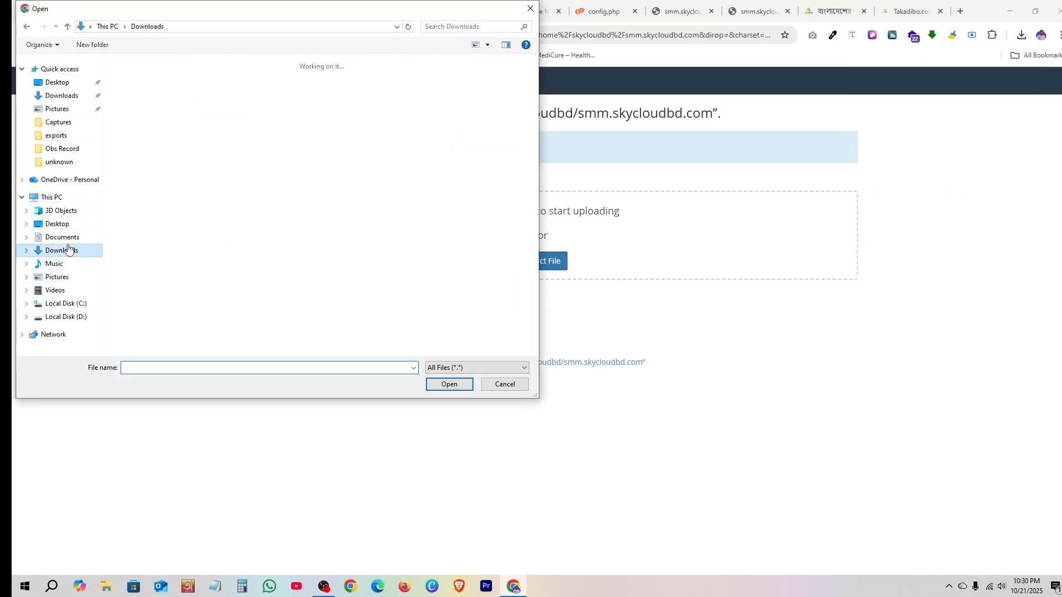
left_click(530, 8)
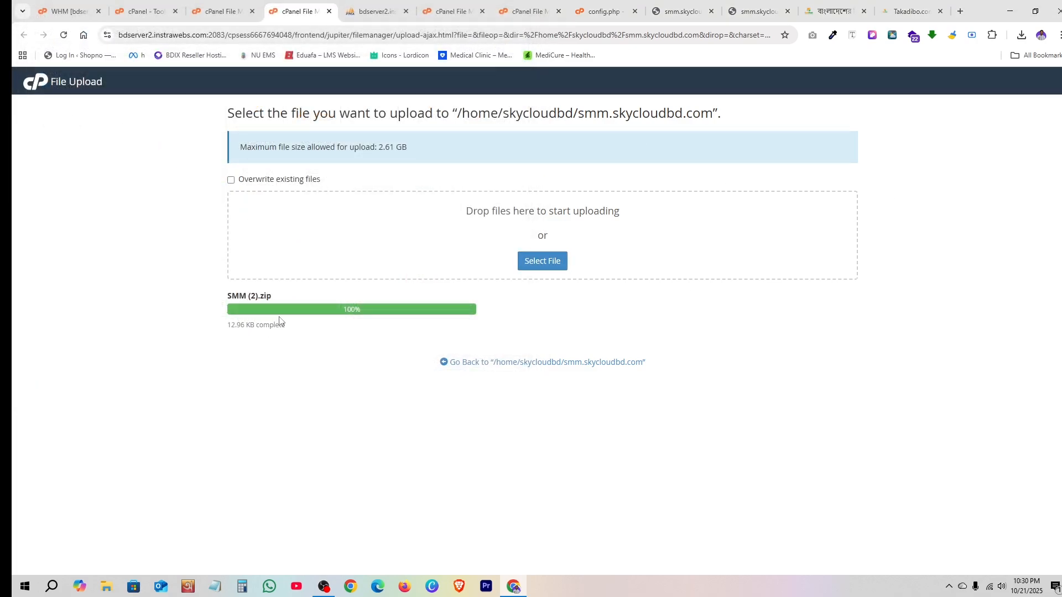
left_click(534, 362)
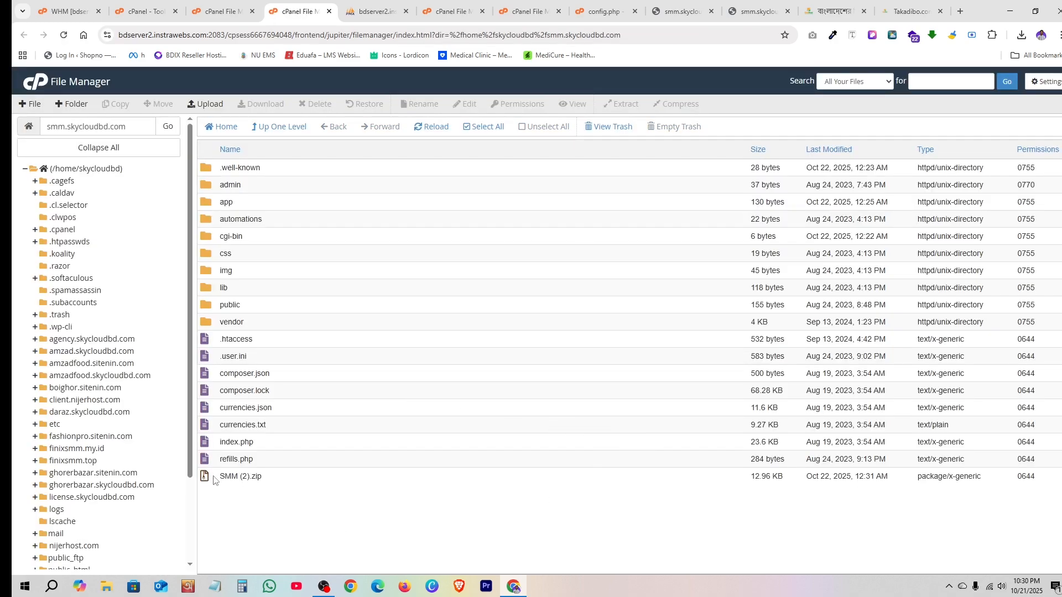
- Extract SMM (2).zip into smm.skycloudbd.com and download the extracted db.sql file
left_click(278, 481)
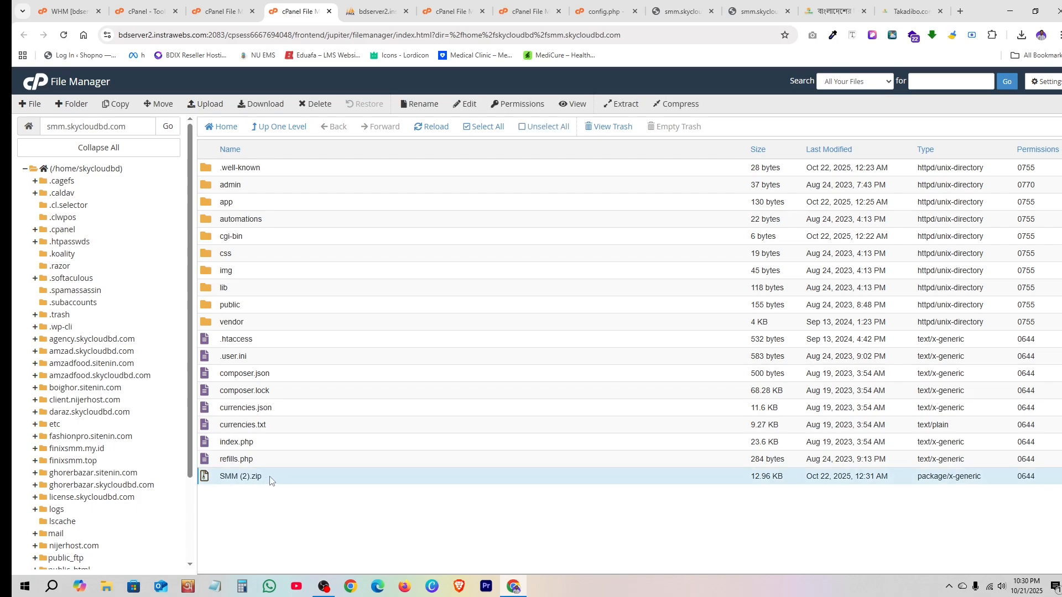
right_click(271, 481)
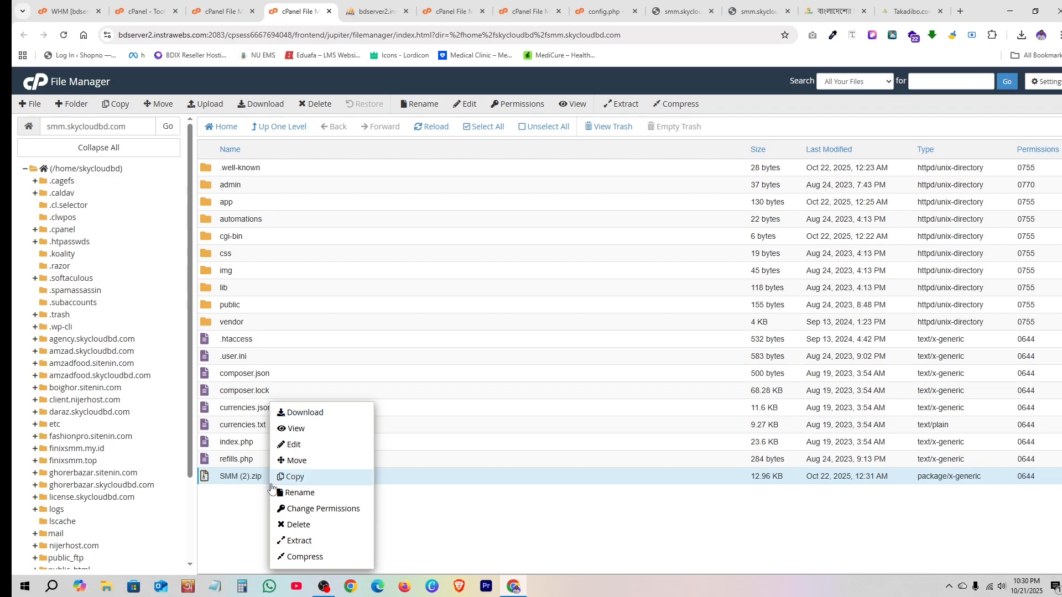
left_click(308, 540)
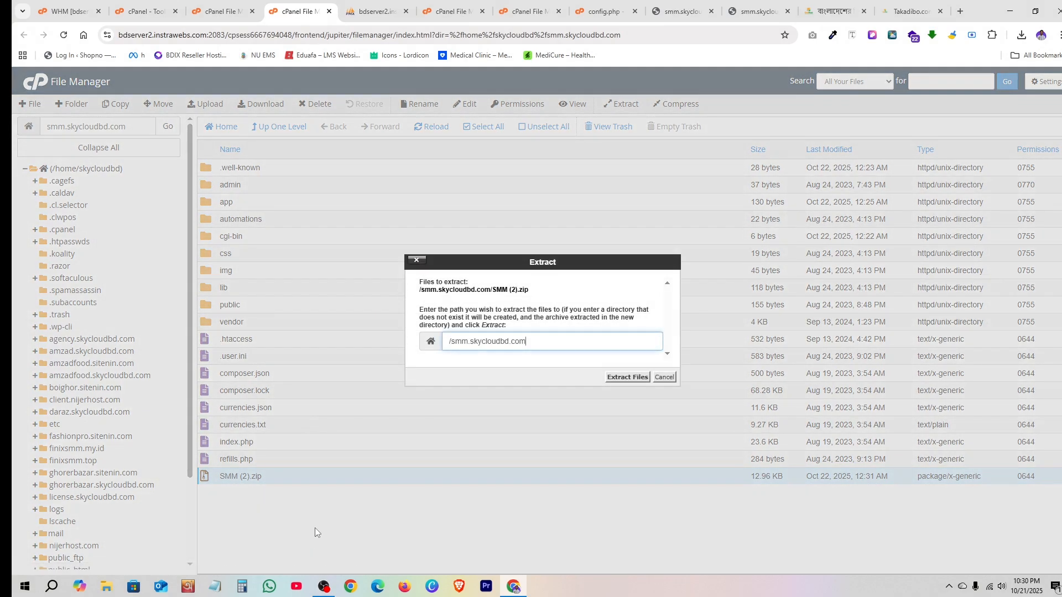
left_click(615, 382)
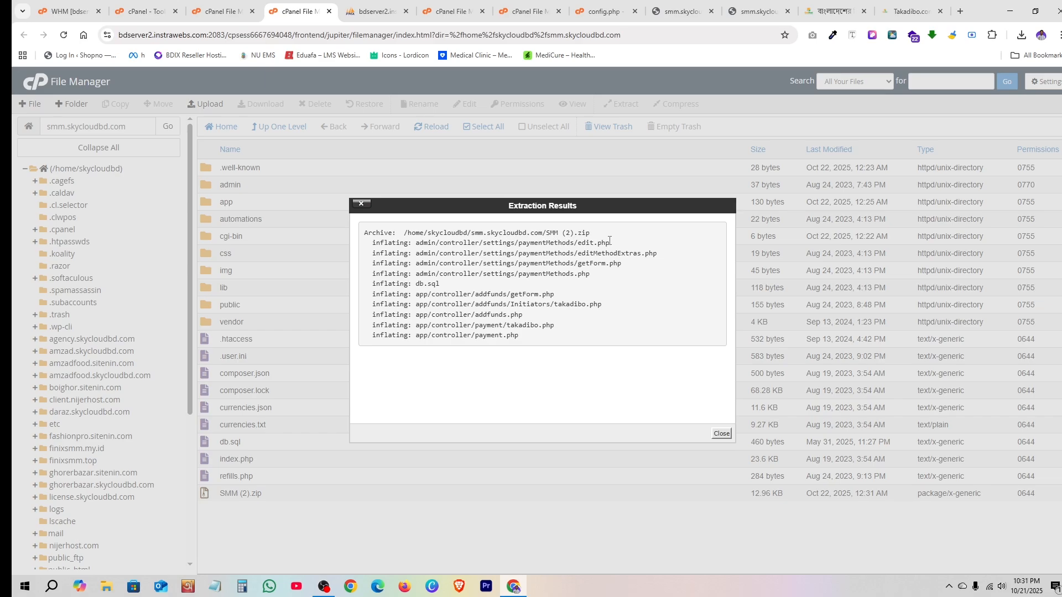
left_click(720, 434)
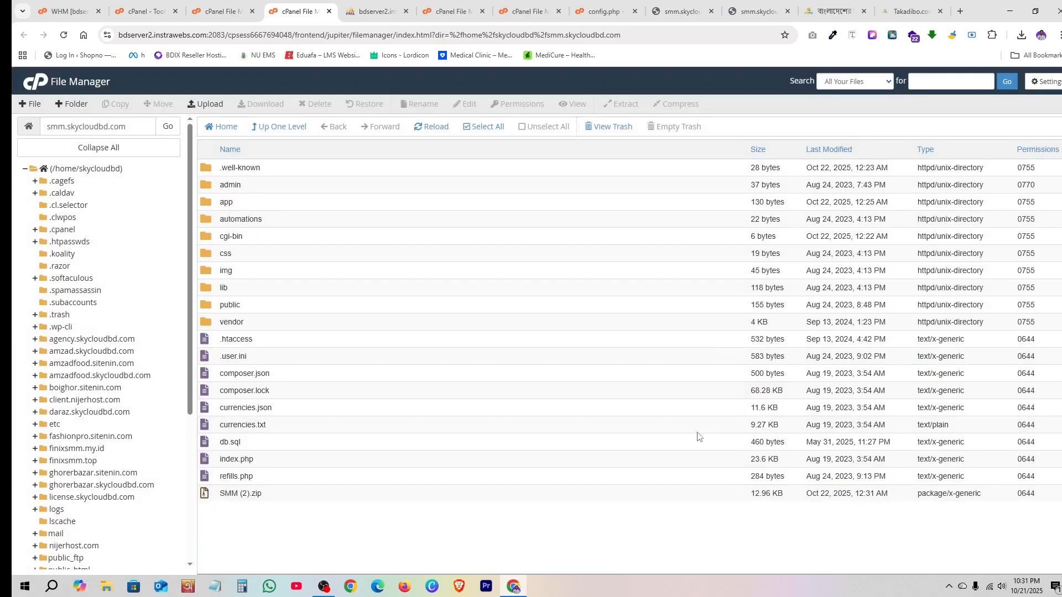
left_click(261, 446)
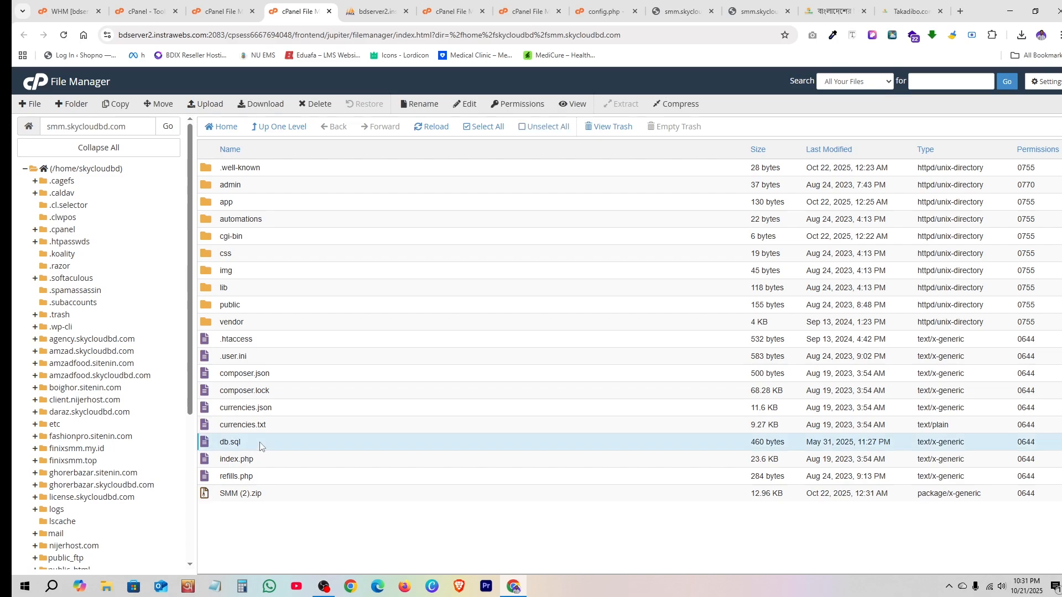
double_click(260, 446)
- View the skycloudbd_smmtest tables in phpMyAdmin, then return to the File Manager tab
left_click(143, 11)
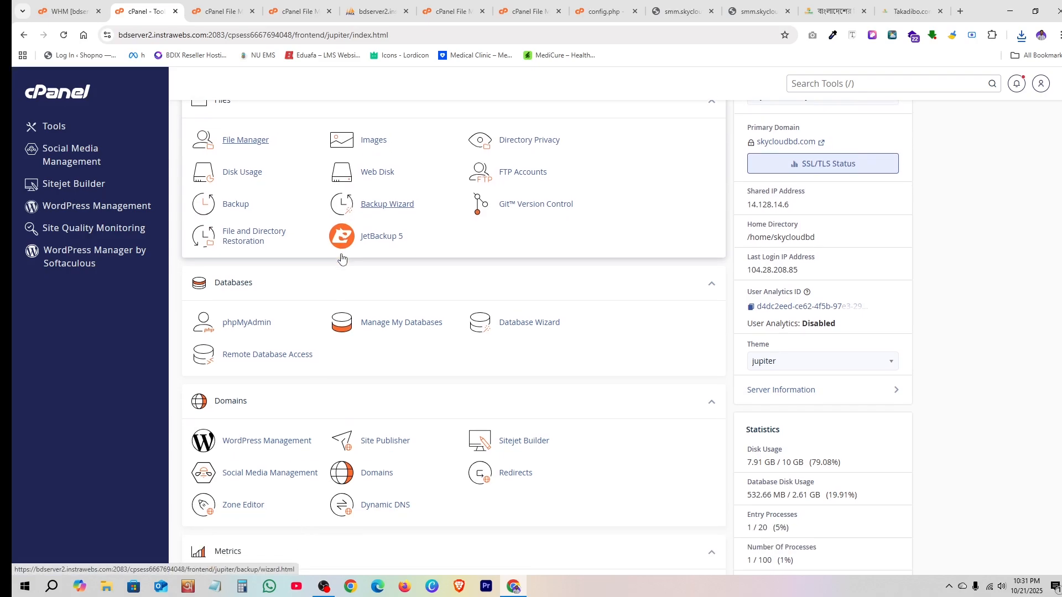
left_click(247, 325)
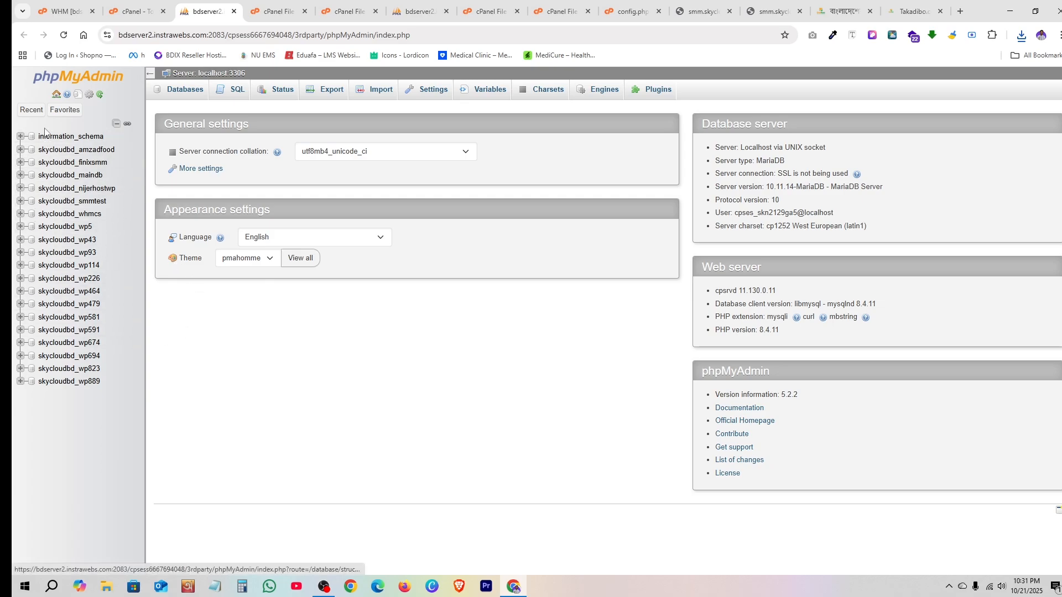
left_click(84, 202)
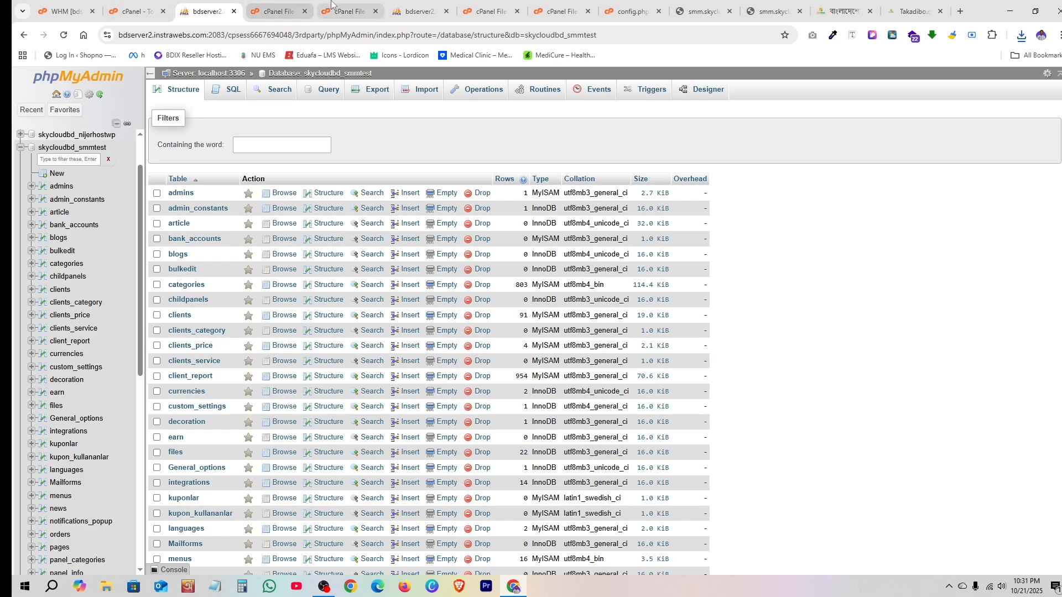
left_click(348, 11)
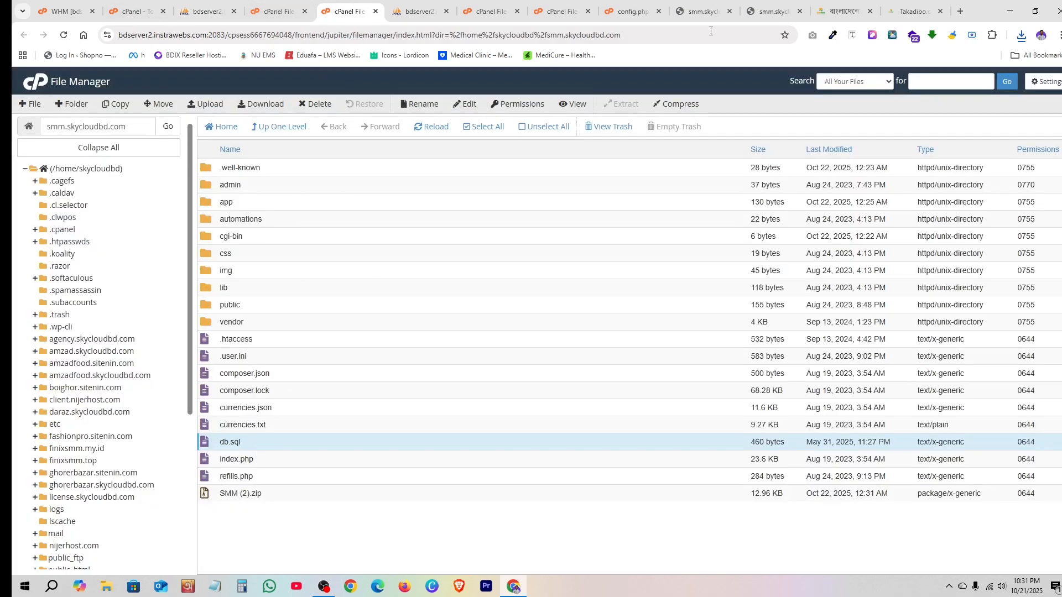
- Open the app folder's config.php in the cPanel File Manager viewer
left_click(701, 11)
left_click(771, 11)
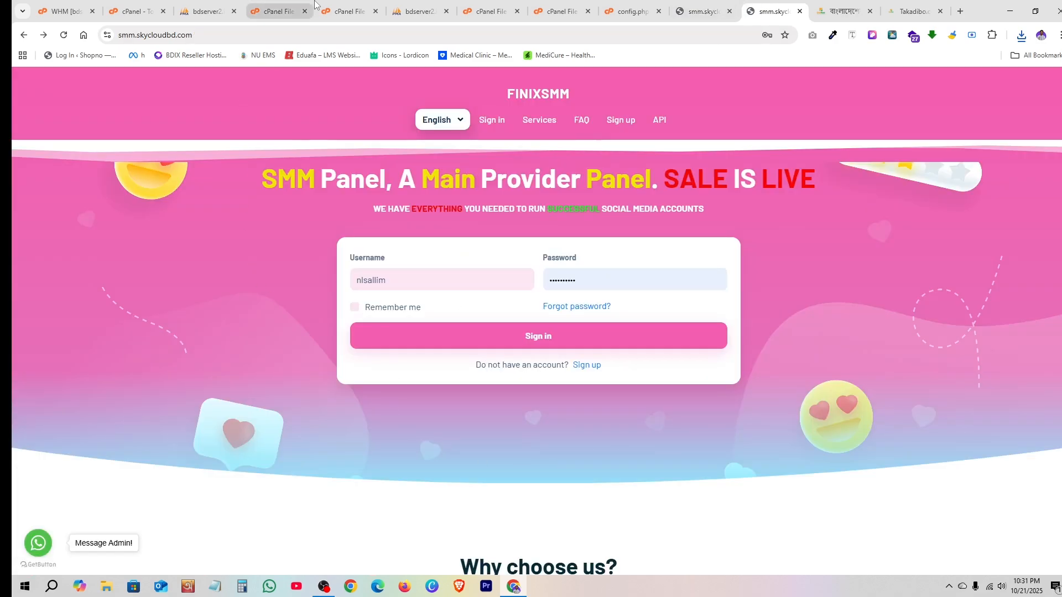
left_click(295, 12)
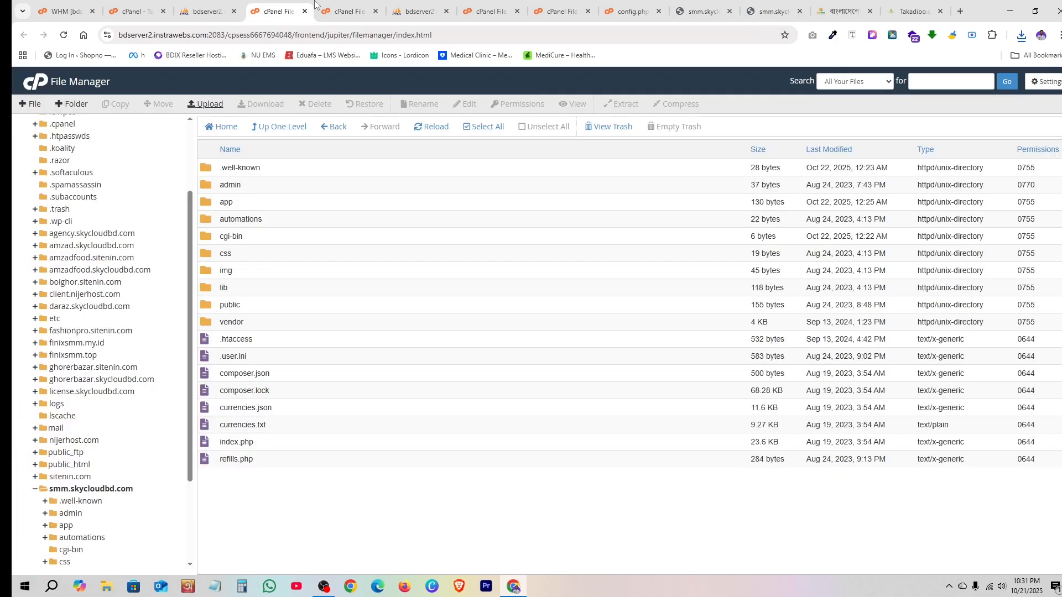
double_click(249, 204)
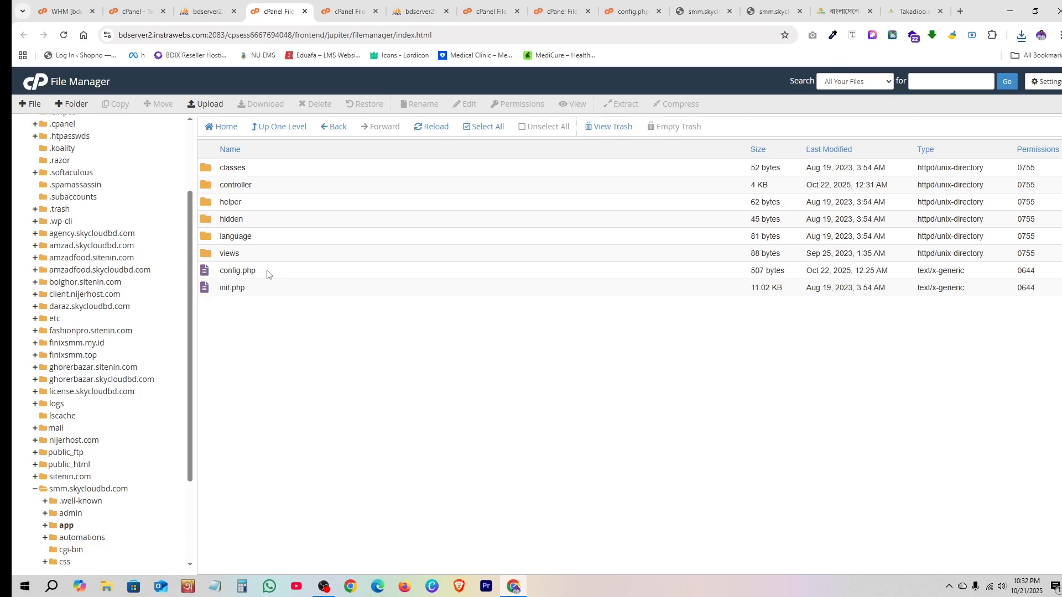
right_click(267, 275)
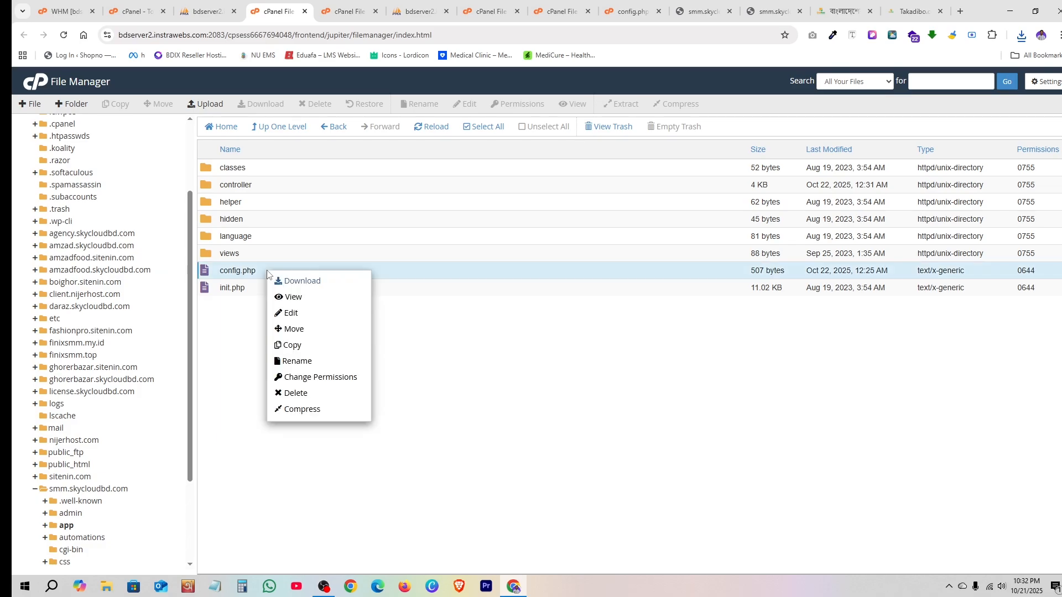
left_click(308, 298)
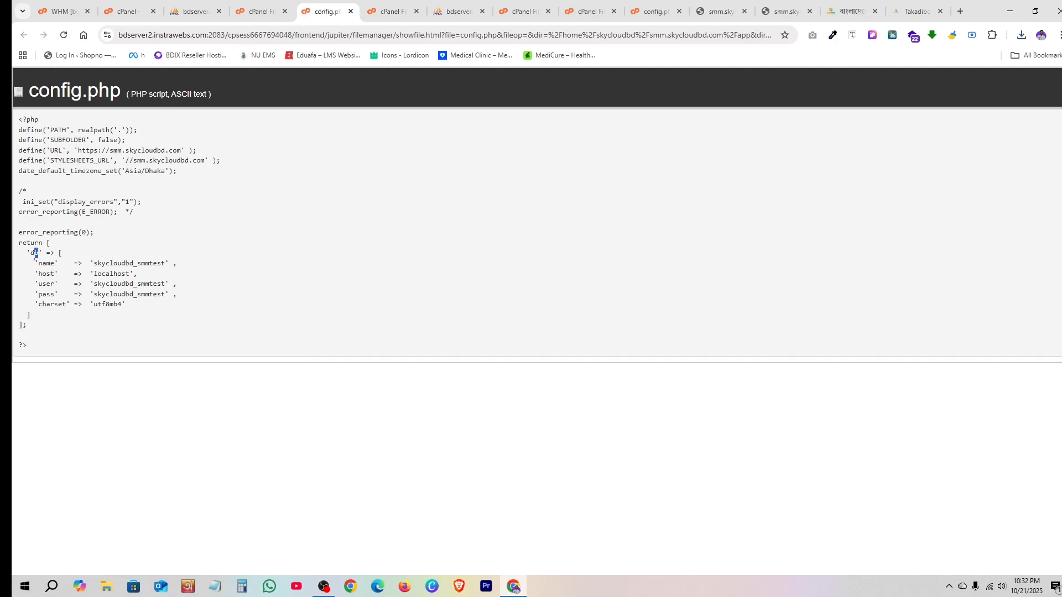
- Confirm config.php uses skycloudbd_smmtest, then reload that database's table list in phpMyAdmin
left_click_drag(40, 268, 161, 260)
left_click(95, 263)
left_click(164, 260)
left_click(193, 11)
left_click(101, 154)
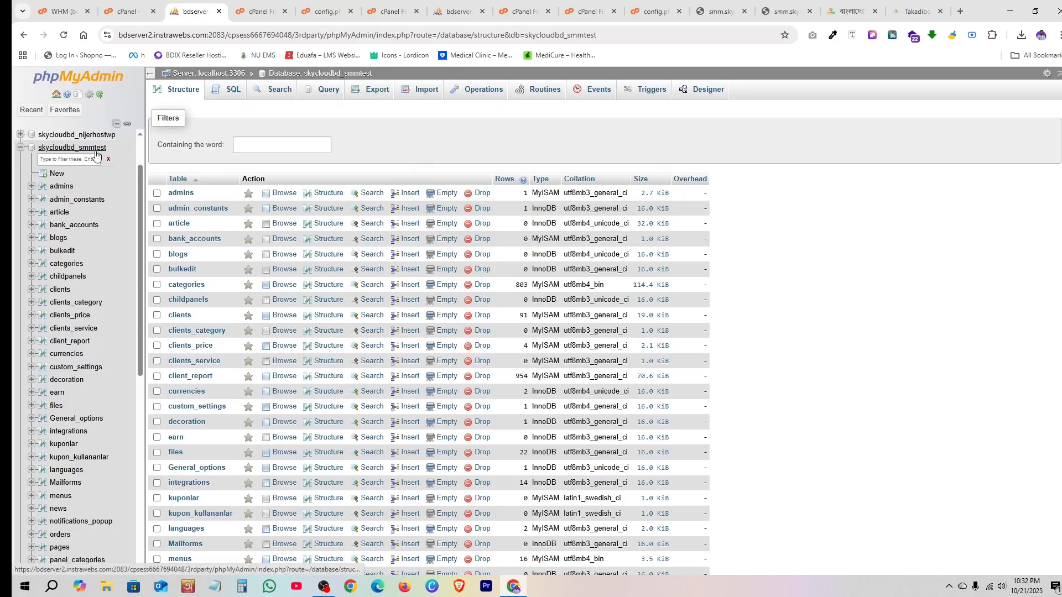
- Import the downloaded db (2).sql file into skycloudbd_smmtest from phpMyAdmin's Import page
left_click(408, 94)
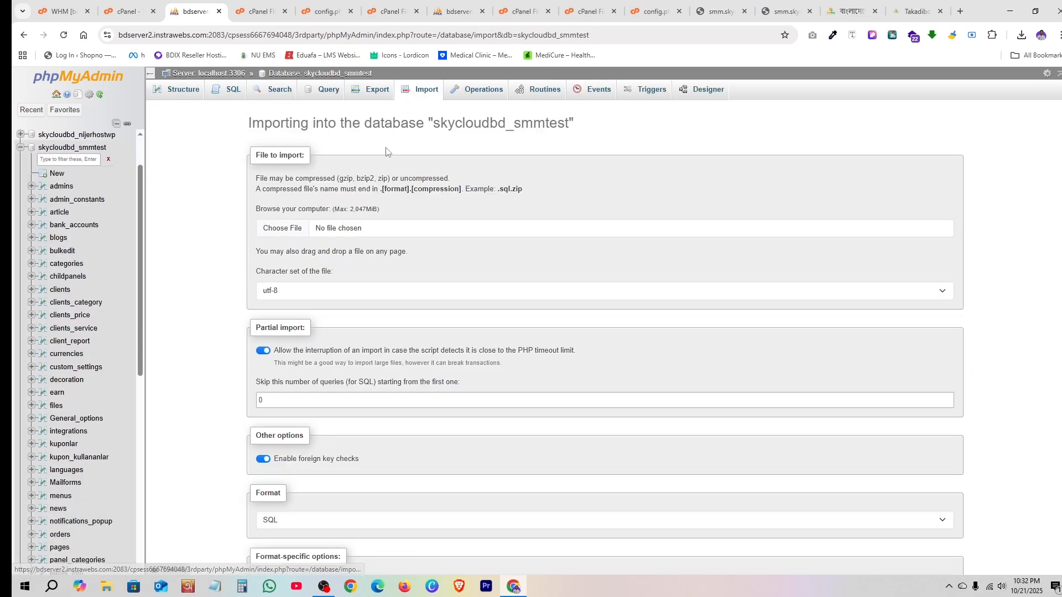
left_click(1020, 36)
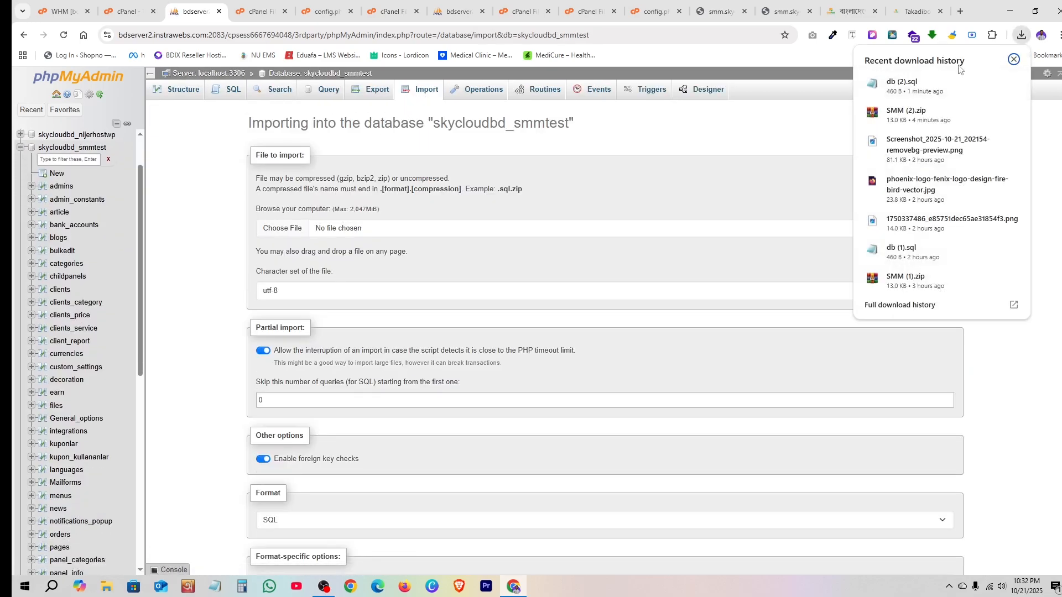
left_click_drag(914, 84, 559, 241)
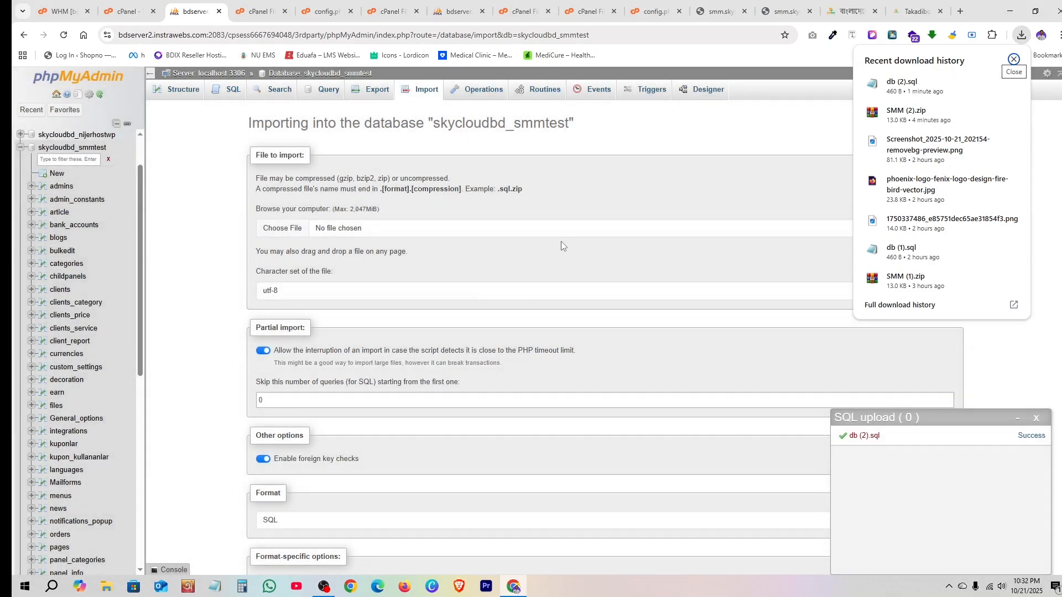
left_click(313, 227)
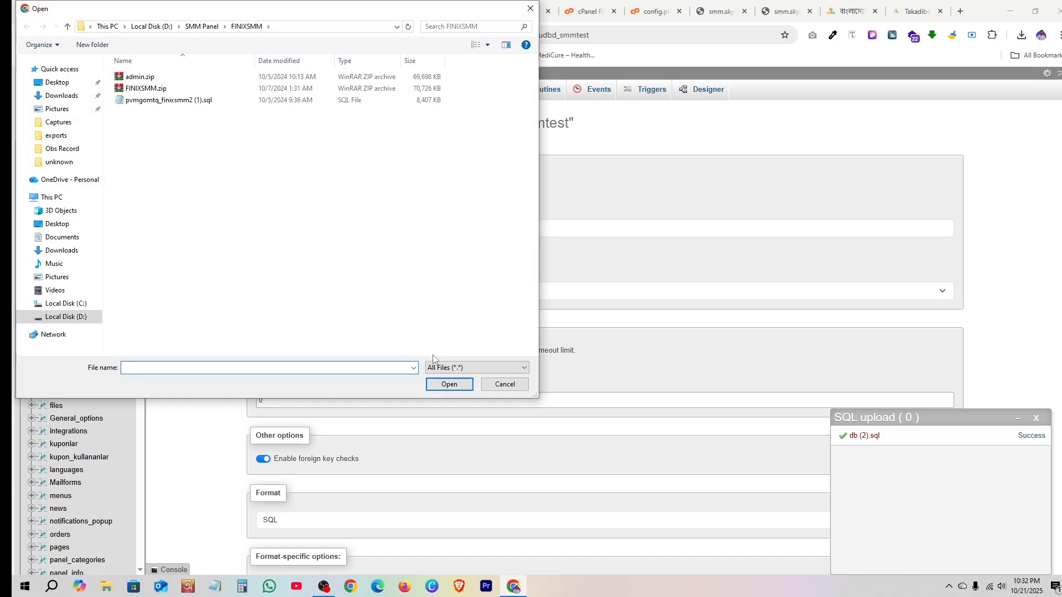
left_click(530, 7)
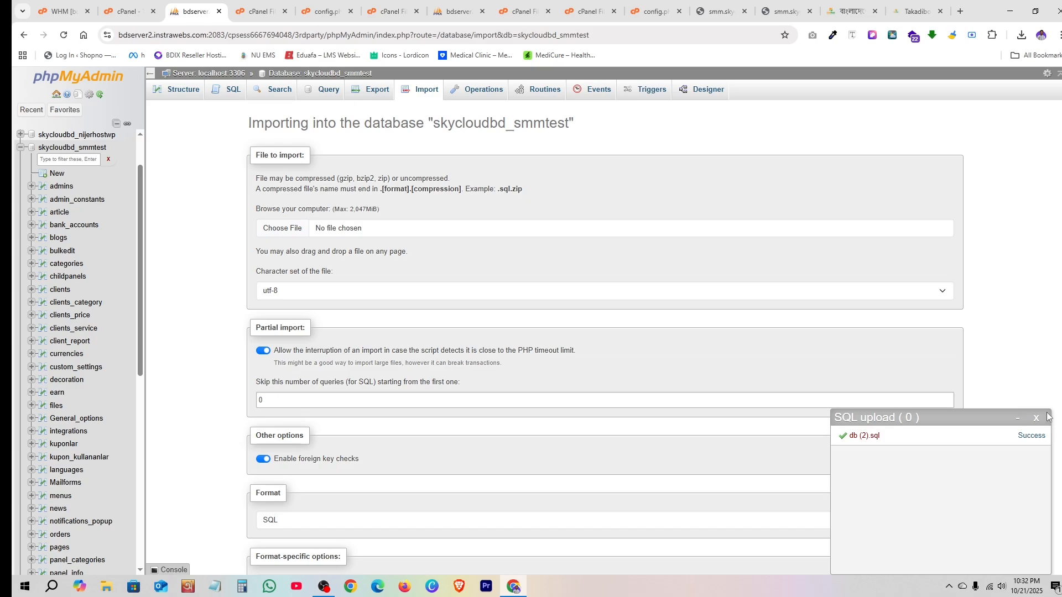
left_click(1036, 418)
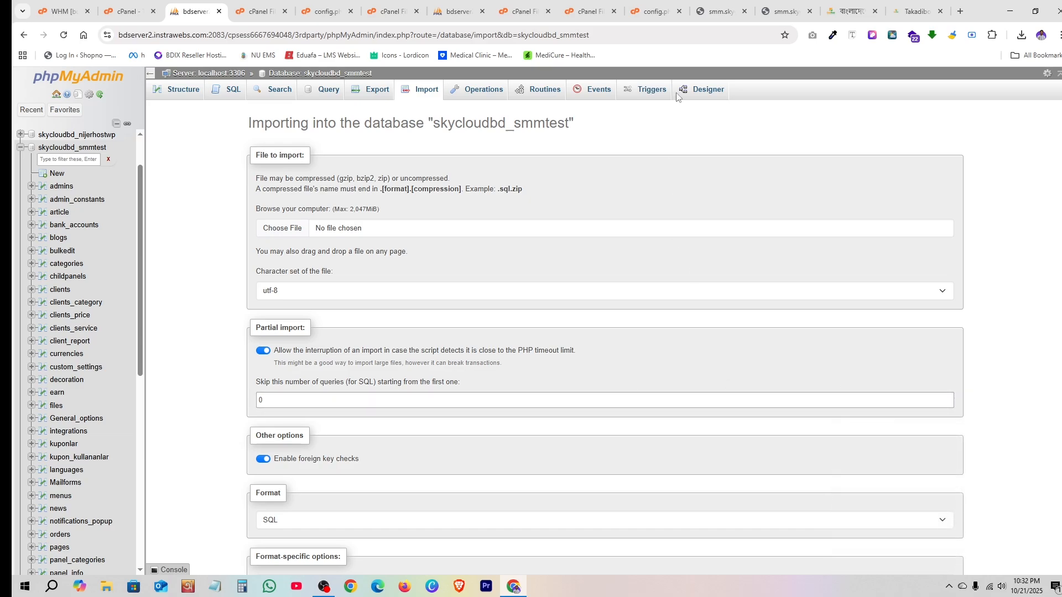
left_click(719, 11)
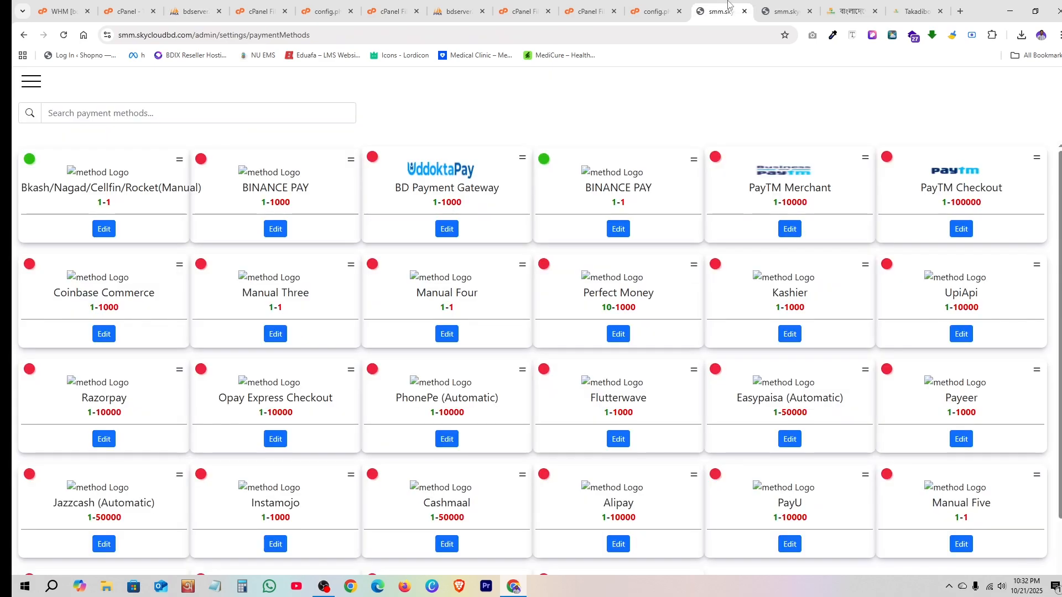
- Reload the payment methods, open takadibo's edit form, and keep its Status Active
left_click(63, 34)
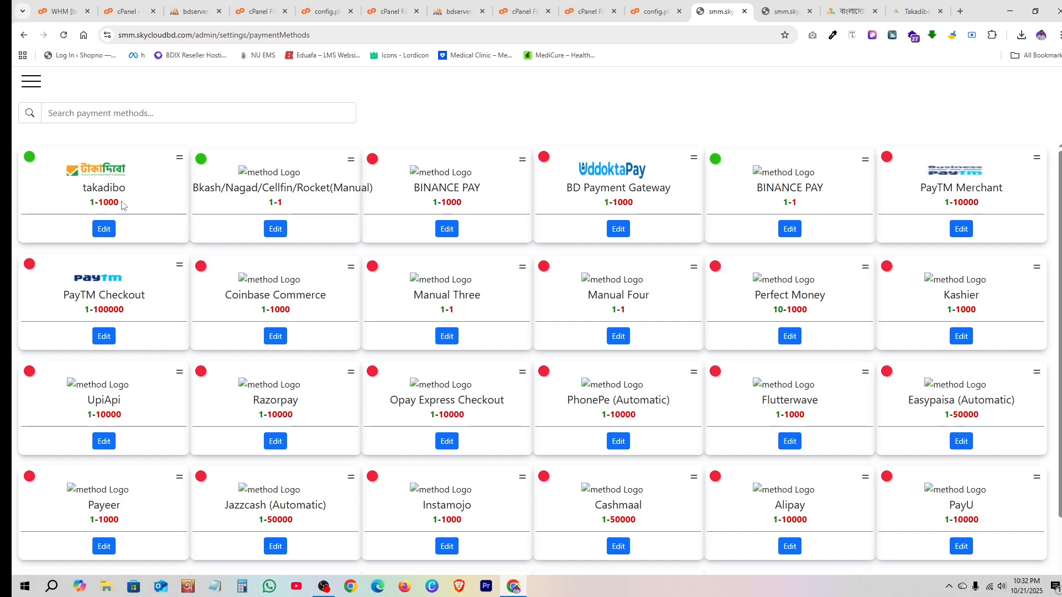
left_click(104, 228)
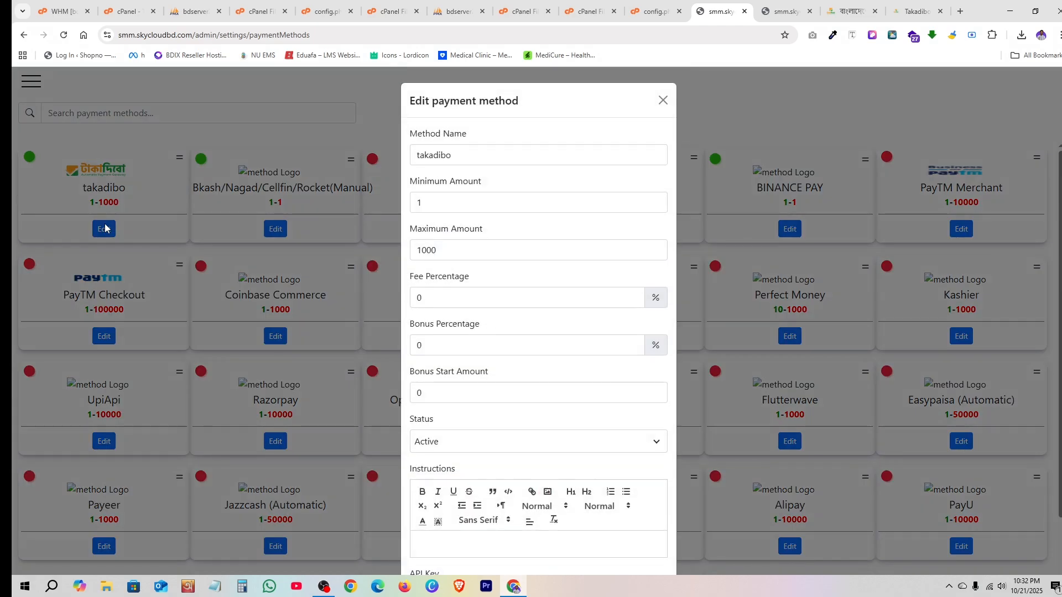
left_click(458, 153)
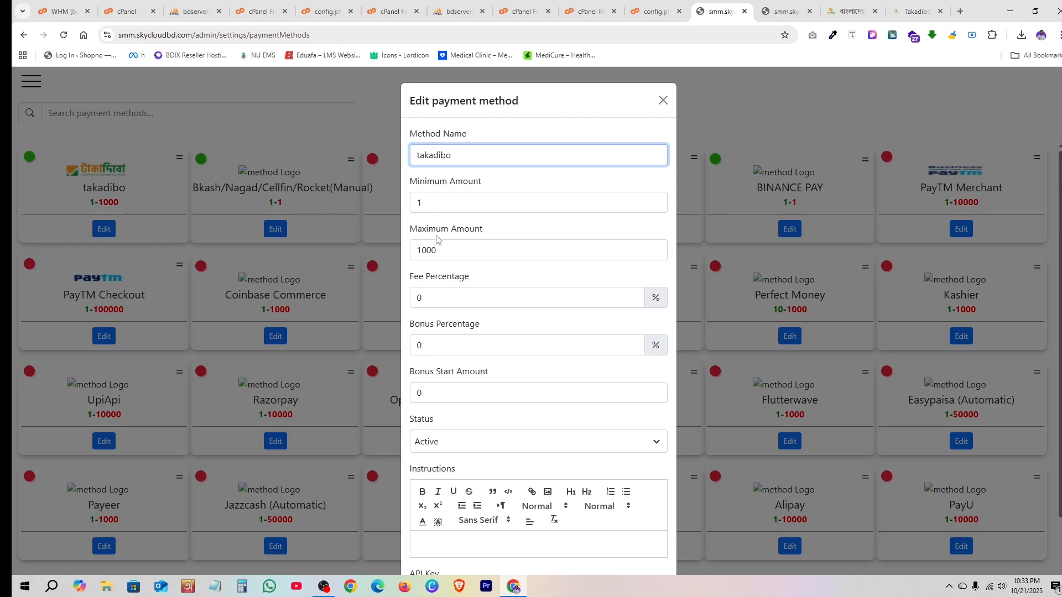
scroll(512, 239, "down", 2)
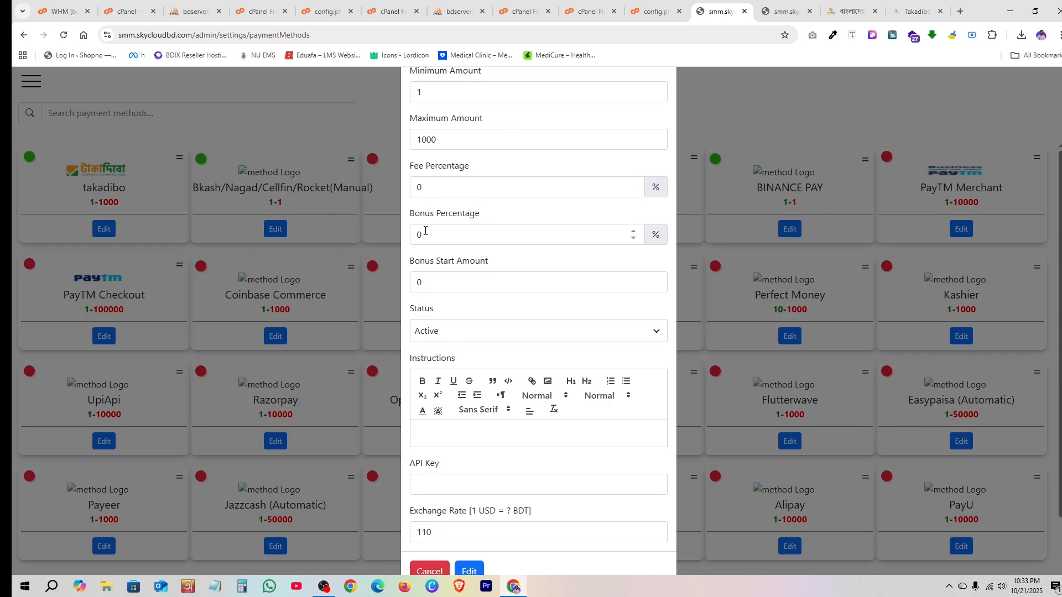
scroll(498, 257, "down", 1)
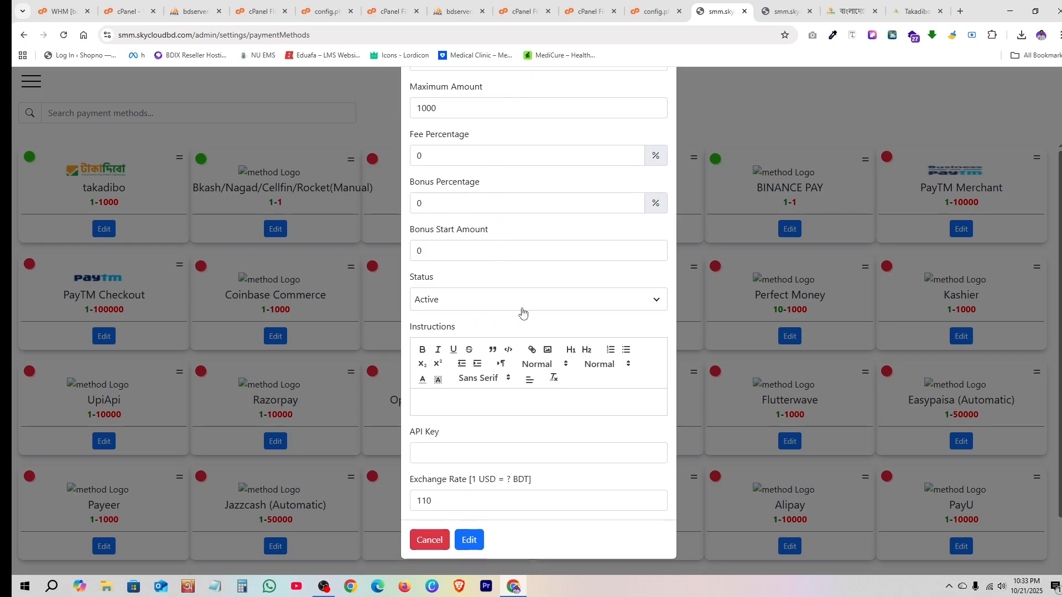
left_click(491, 308)
left_click(468, 327)
left_click(455, 450)
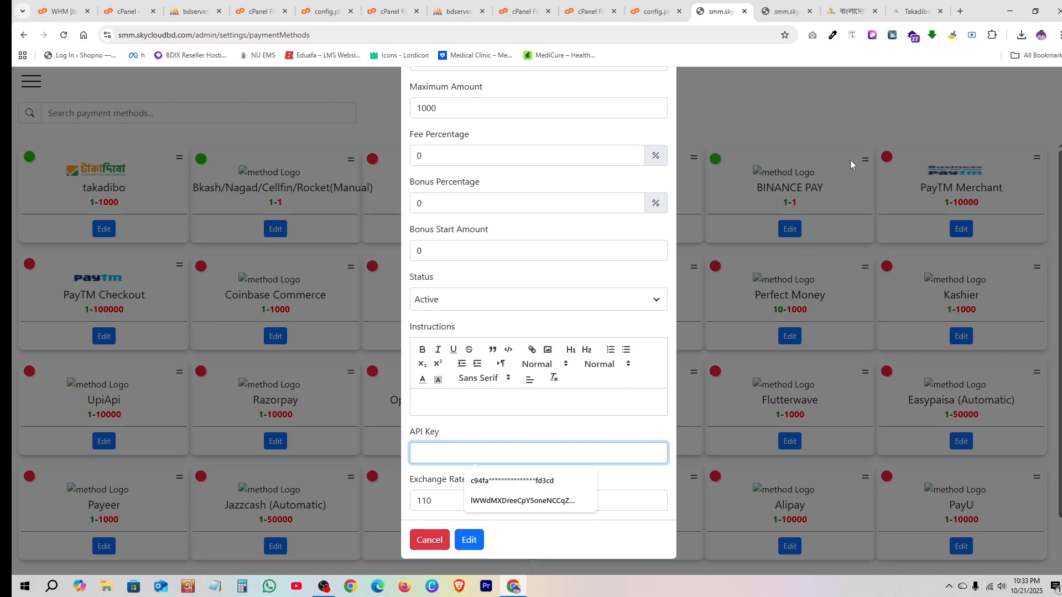
left_click(918, 10)
- Sign in to the Takadibo dashboard and open Settings > Plans
left_click(863, 10)
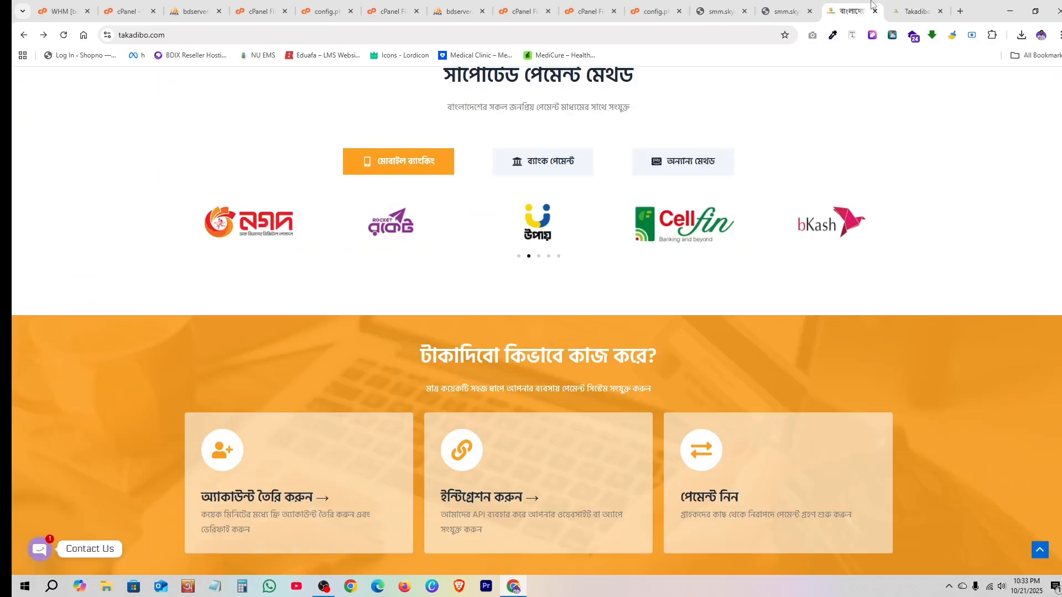
scroll(910, 425, "up", 2)
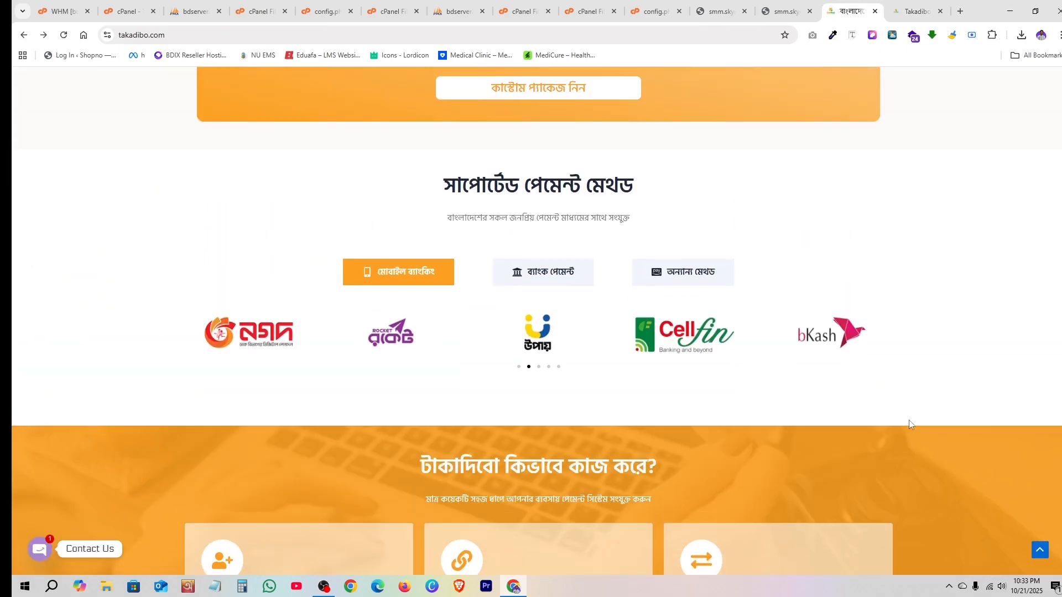
left_click(1040, 550)
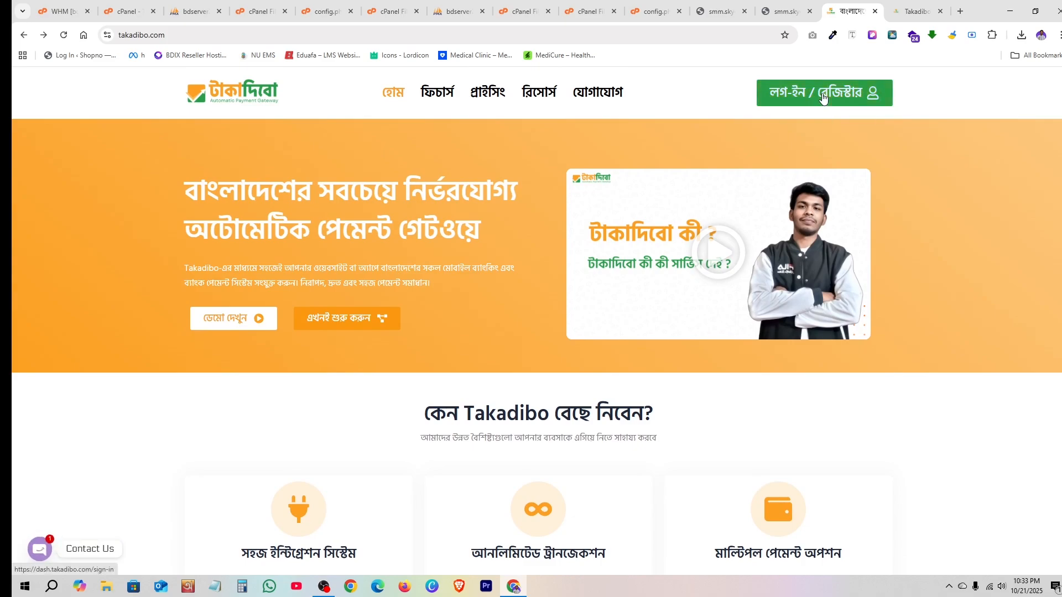
left_click(824, 93)
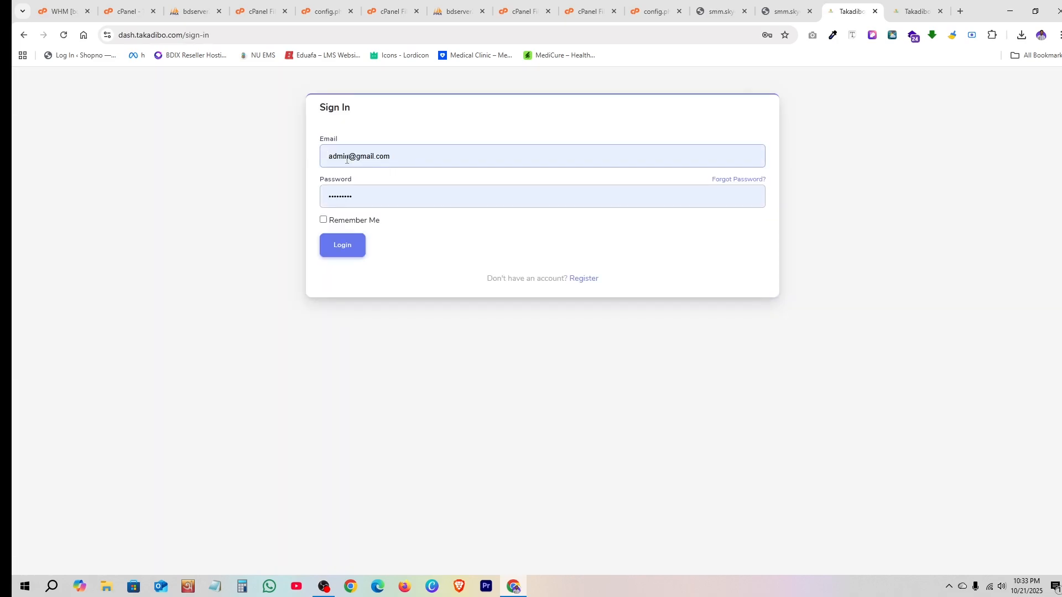
left_click(360, 249)
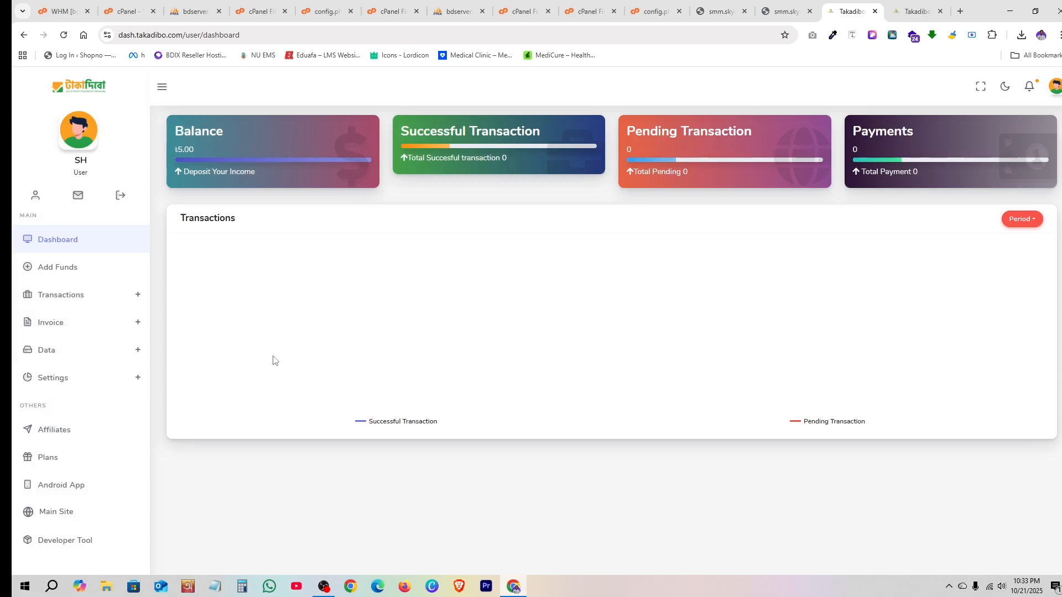
left_click(87, 379)
scroll(81, 437, "down", 1)
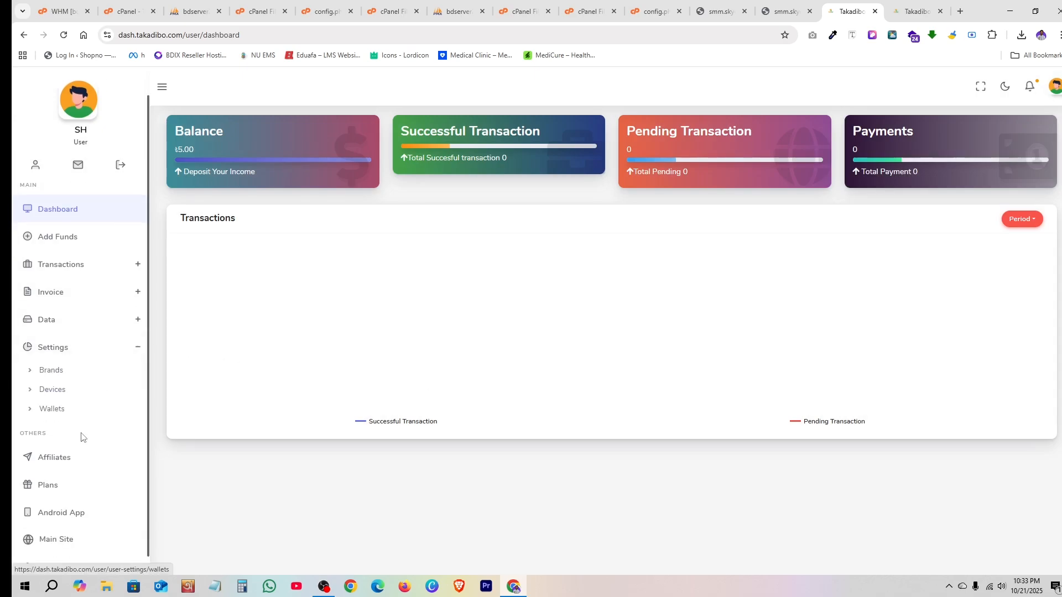
left_click(55, 485)
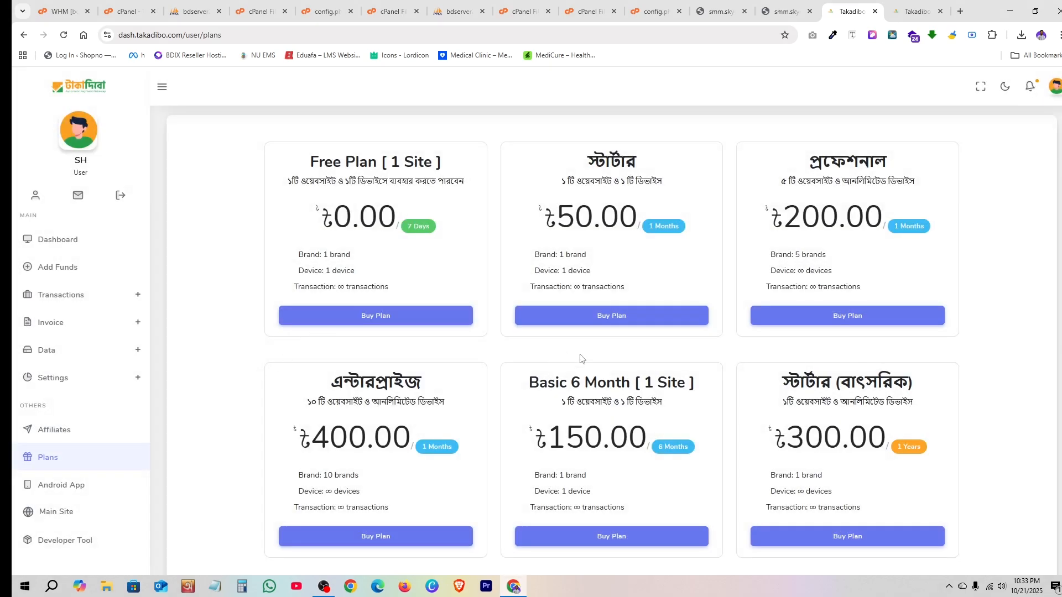
- Buy the Free Plan [ 1 Site ] and confirm BUY NOW to start its 7-day subscription
scroll(697, 446, "down", 8)
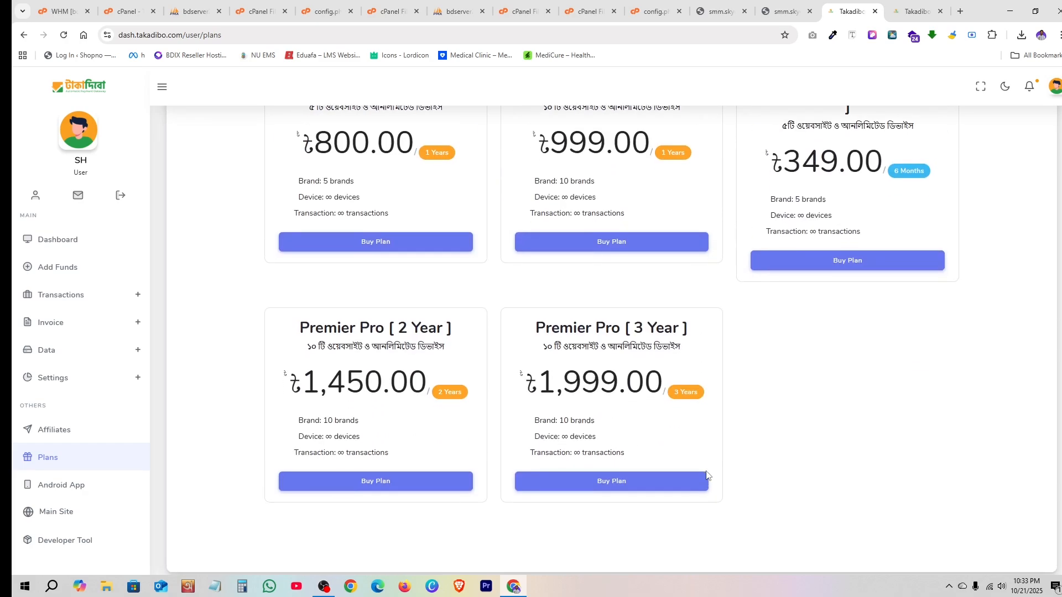
scroll(706, 476, "up", 8)
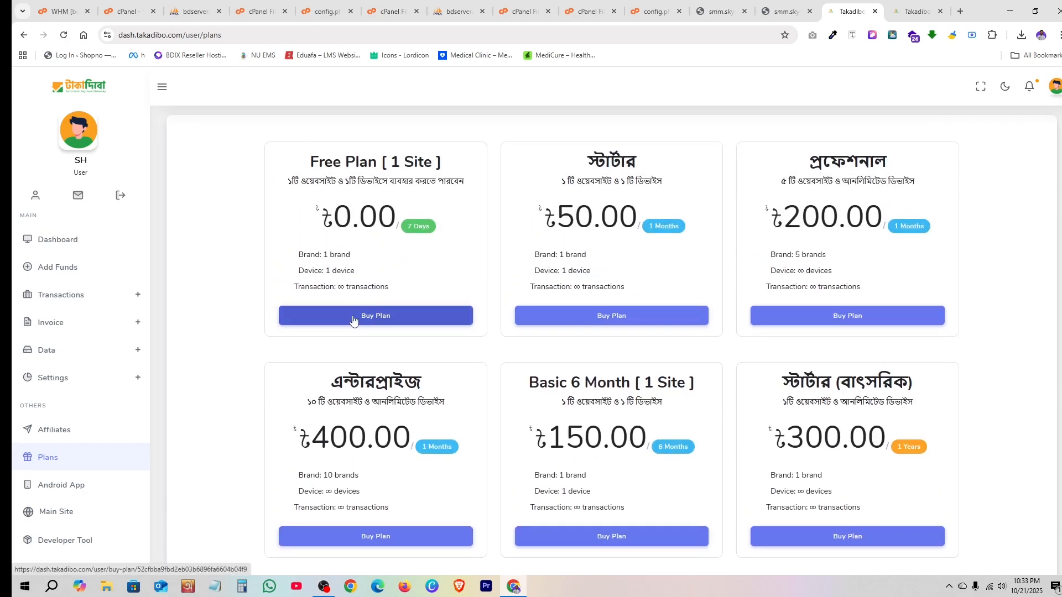
left_click(380, 316)
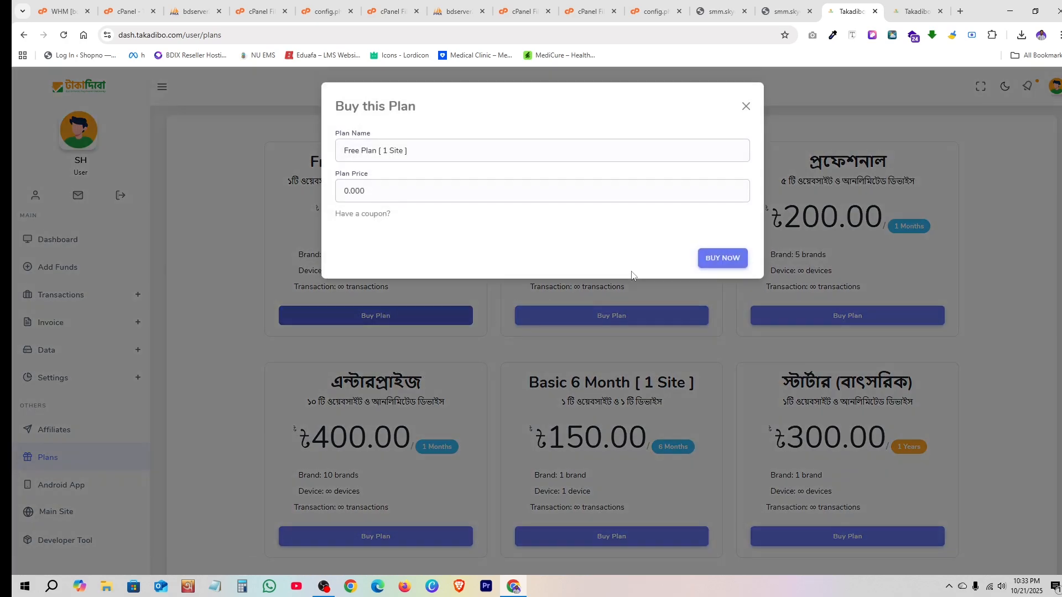
left_click(717, 260)
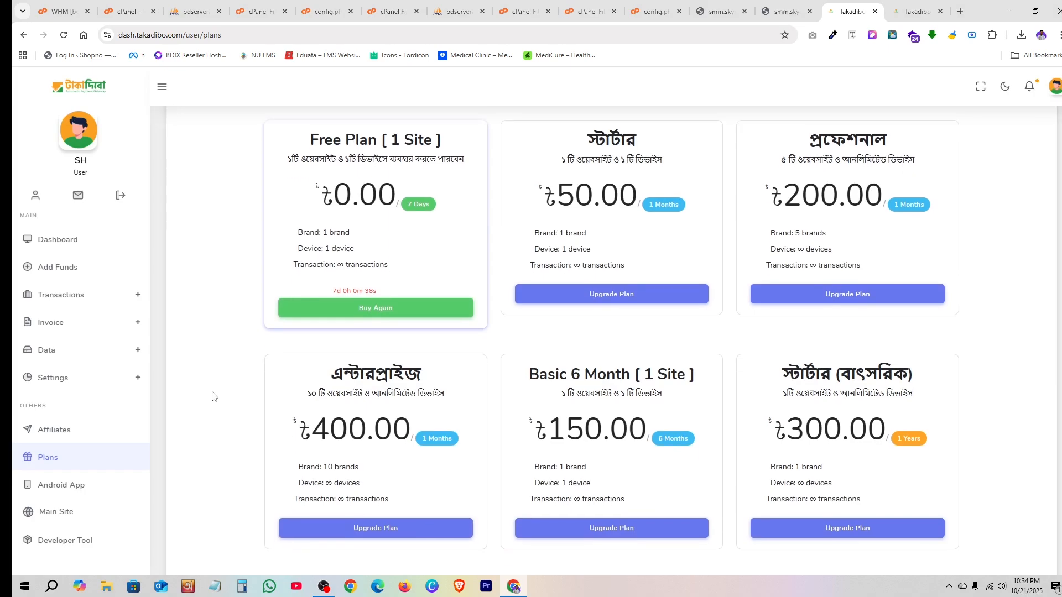
left_click(37, 381)
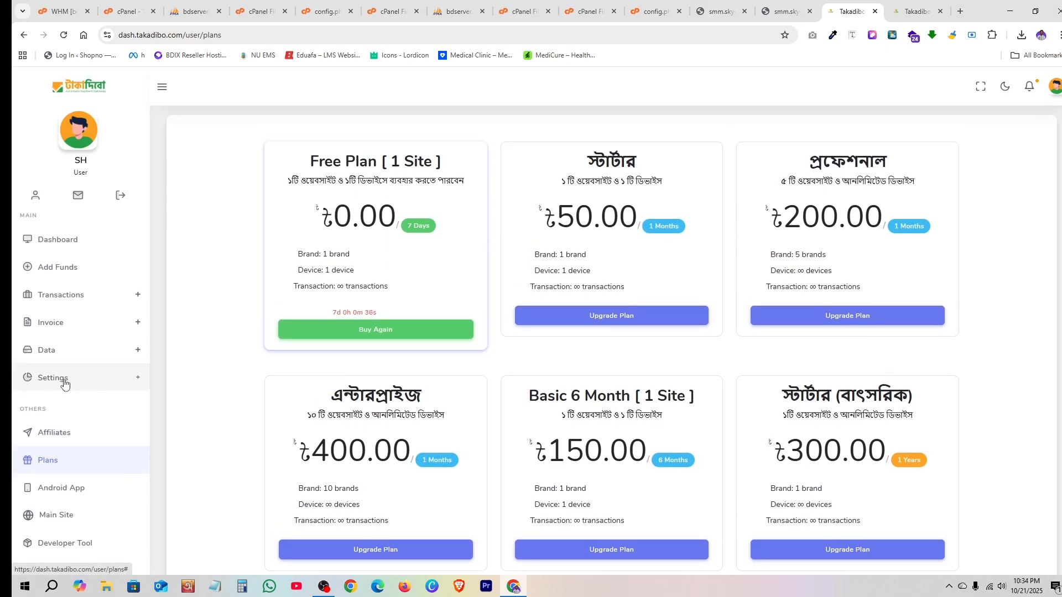
- Open Settings > Brands and copy the Nijerhost brand key
left_click(36, 402)
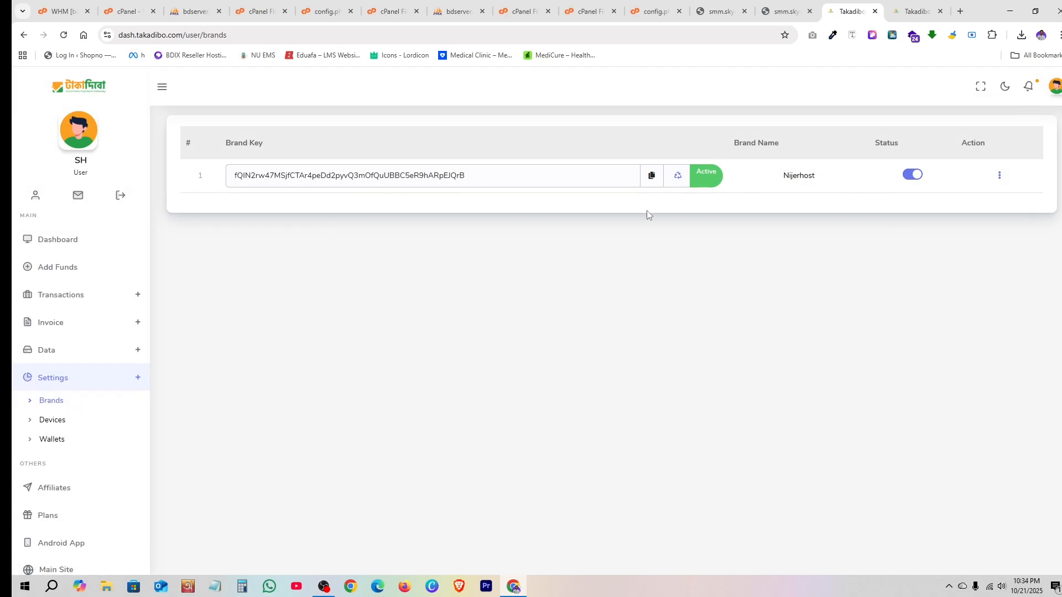
left_click(652, 176)
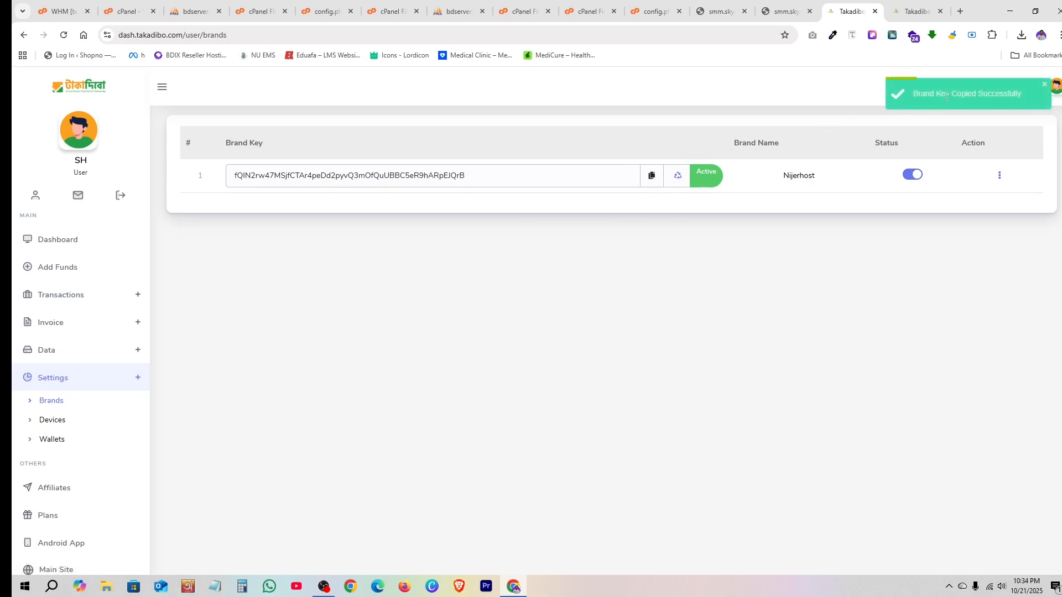
- Paste the copied Takadibo brand key into the takadibo API Key field
left_click(729, 11)
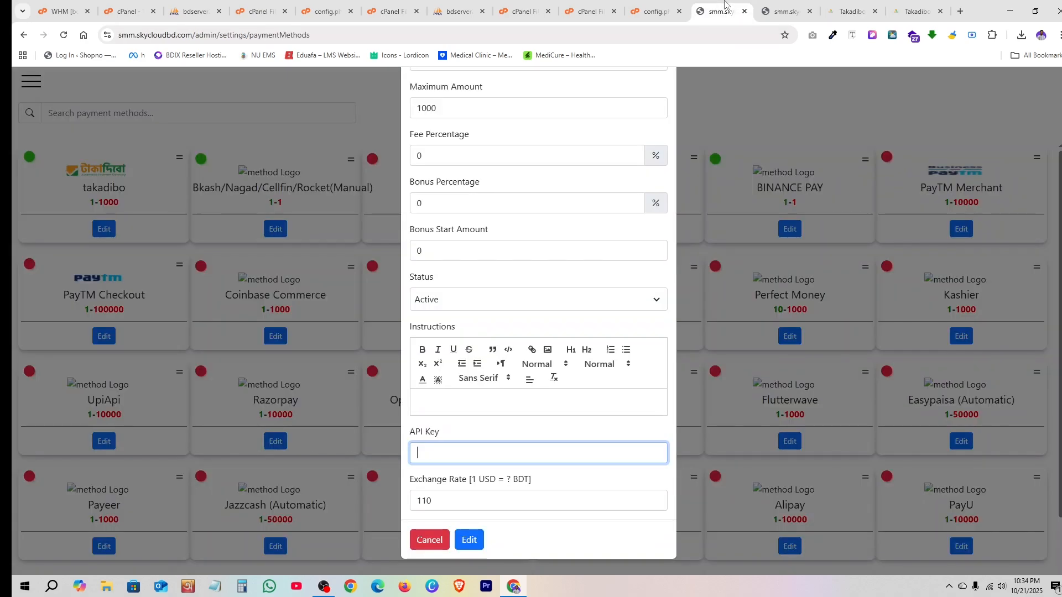
left_click(442, 457)
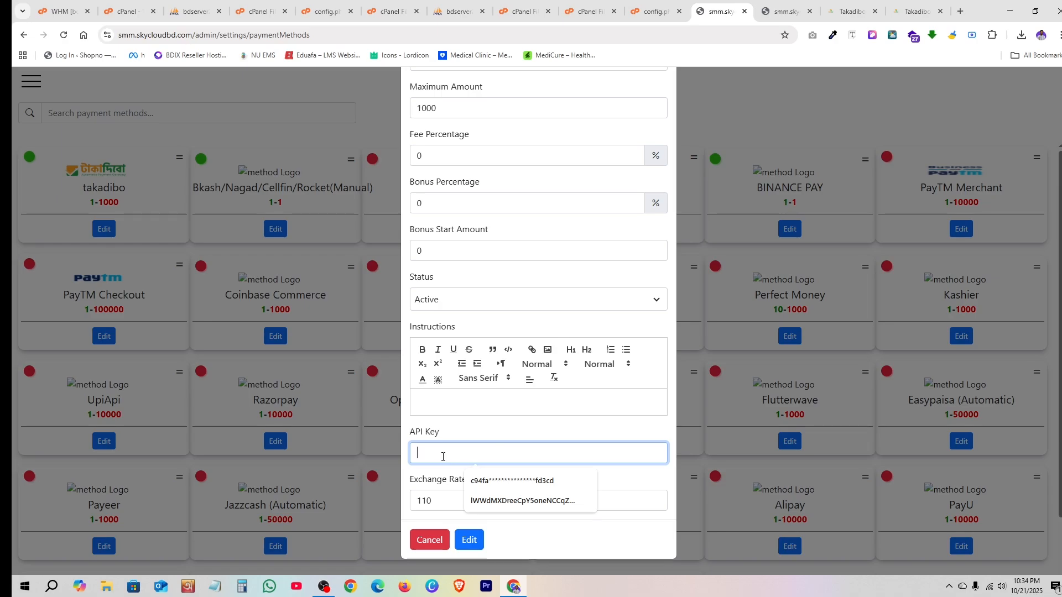
key("ctrl+v")
left_click(461, 436)
- Set Exchange Rate to 130 and Fee Percentage to 1.8, then save the takadibo method
left_click(434, 502)
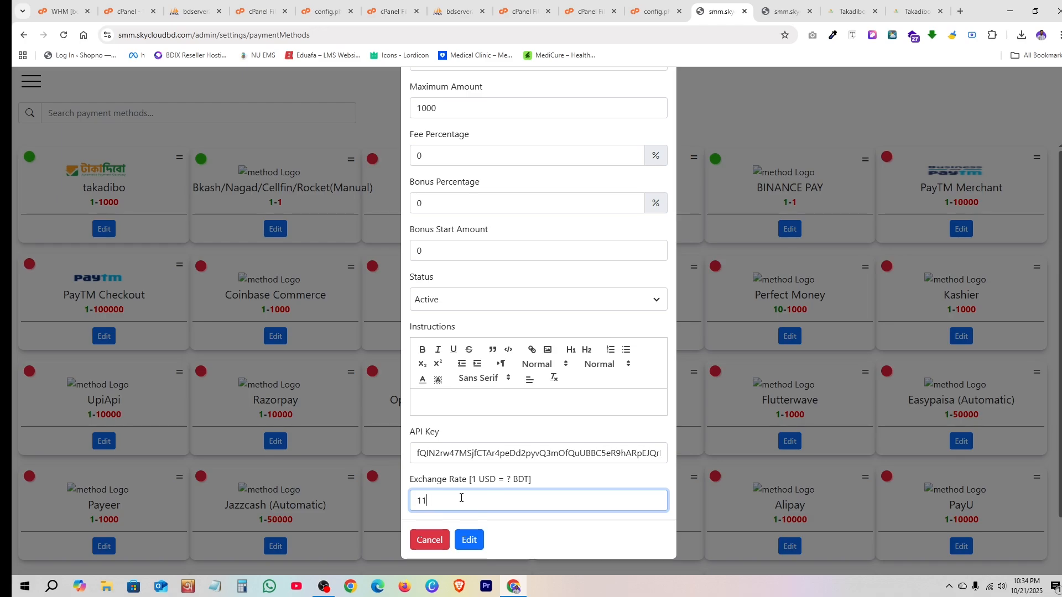
key("BackSpace")
type("30")
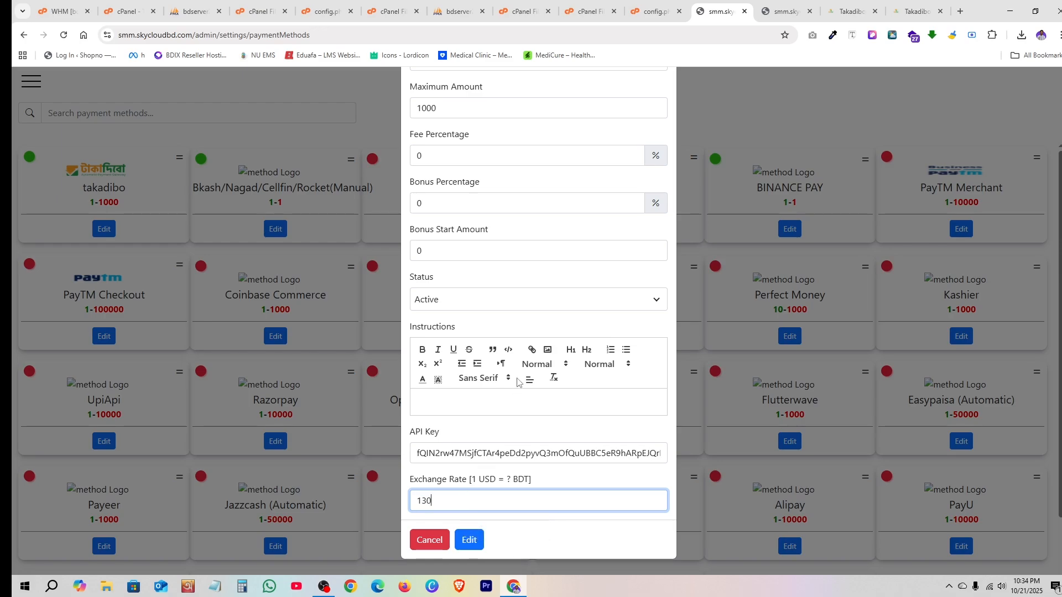
scroll(517, 381, "up", 3)
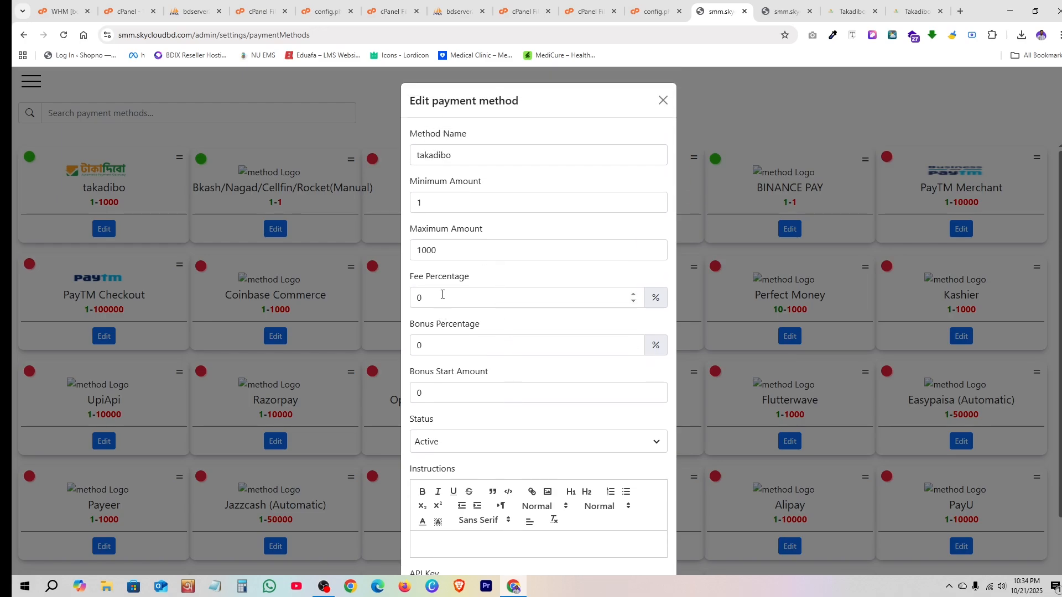
left_click(442, 295)
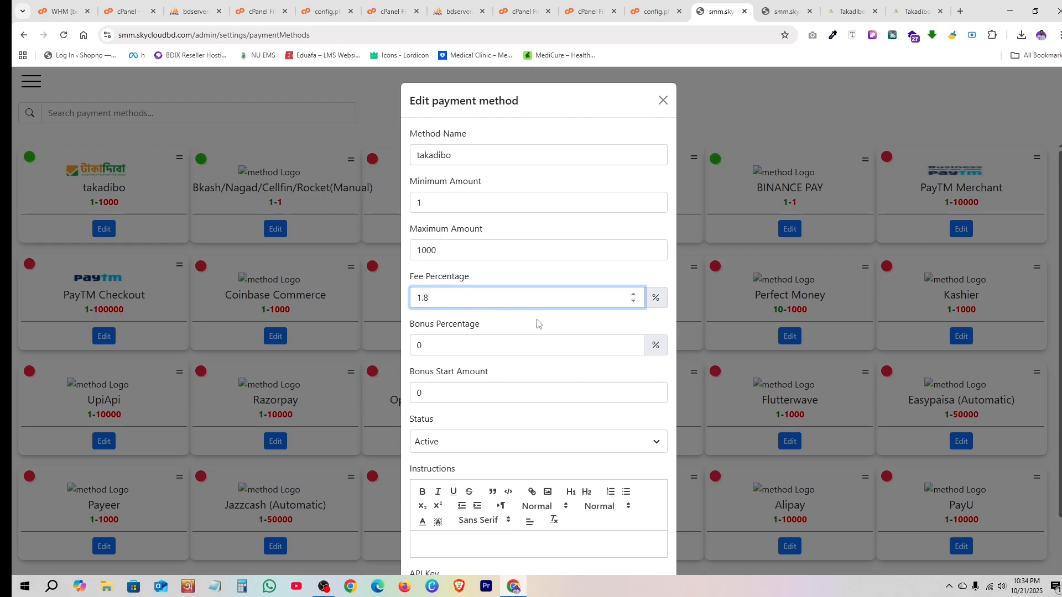
scroll(536, 334, "down", 3)
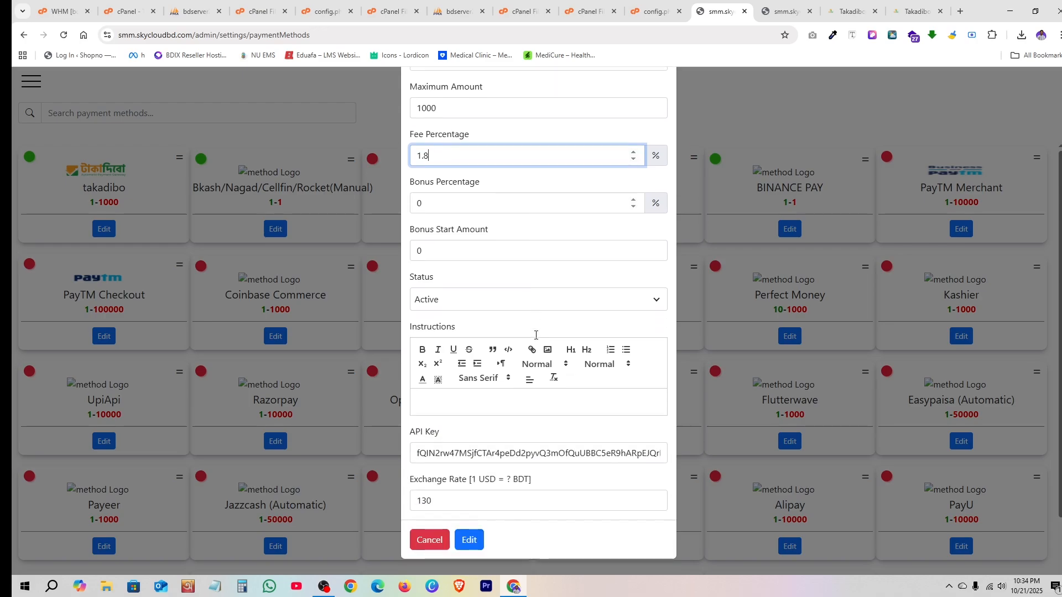
left_click(479, 541)
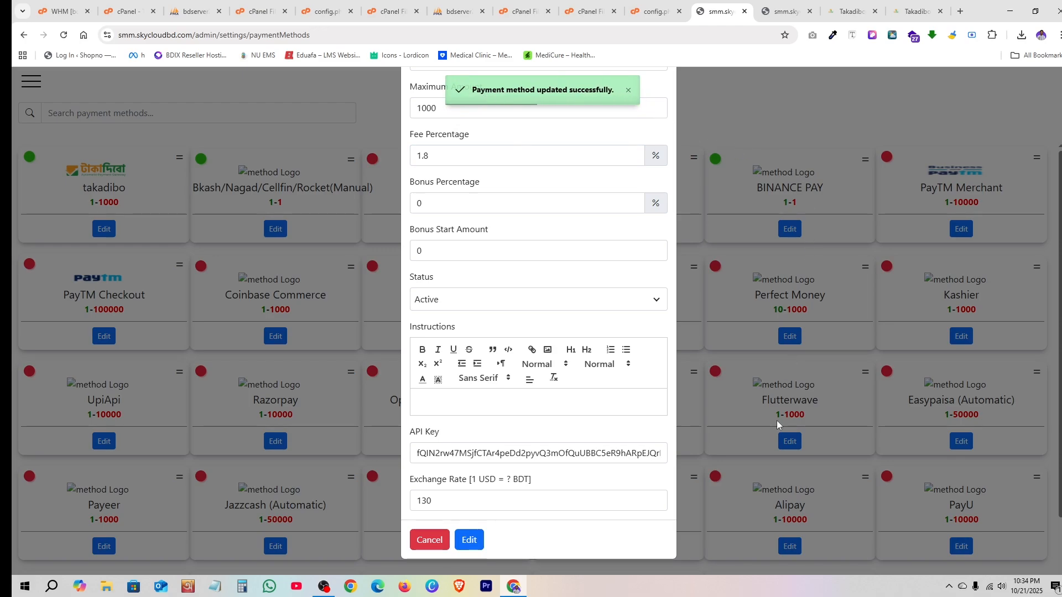
left_click(427, 540)
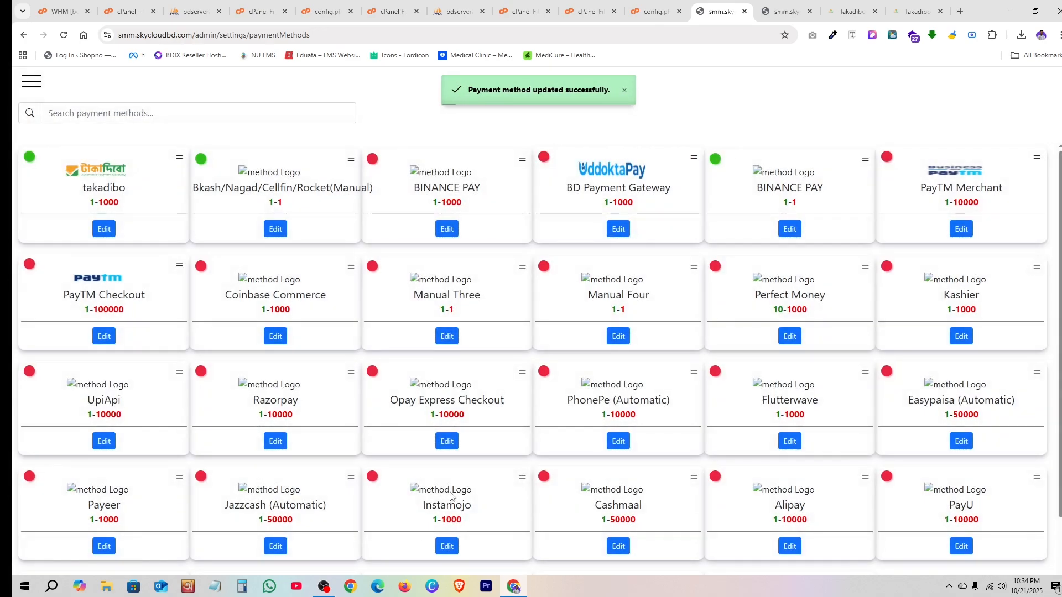
key("ctrl+Tab")
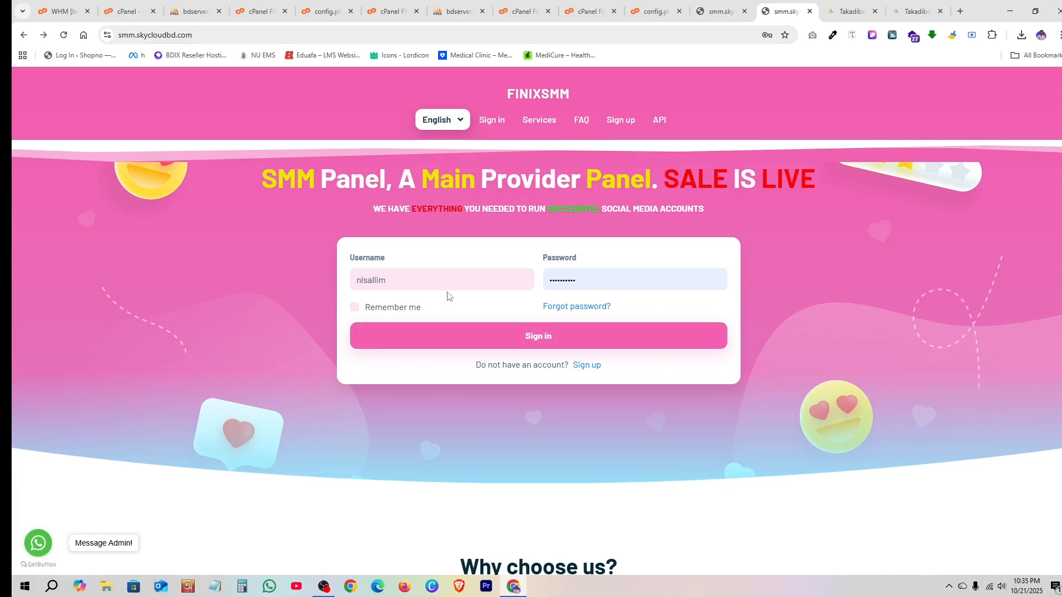
- Open the Sign up form and fill username and name from saved details, trimming the username's domain
left_click(442, 282)
left_click(587, 365)
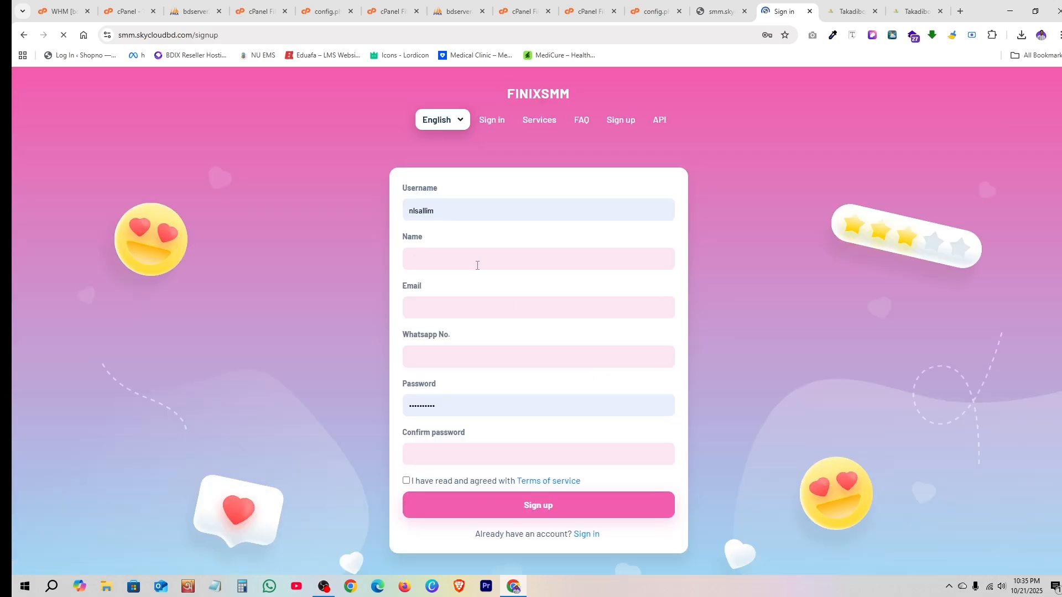
left_click(445, 213)
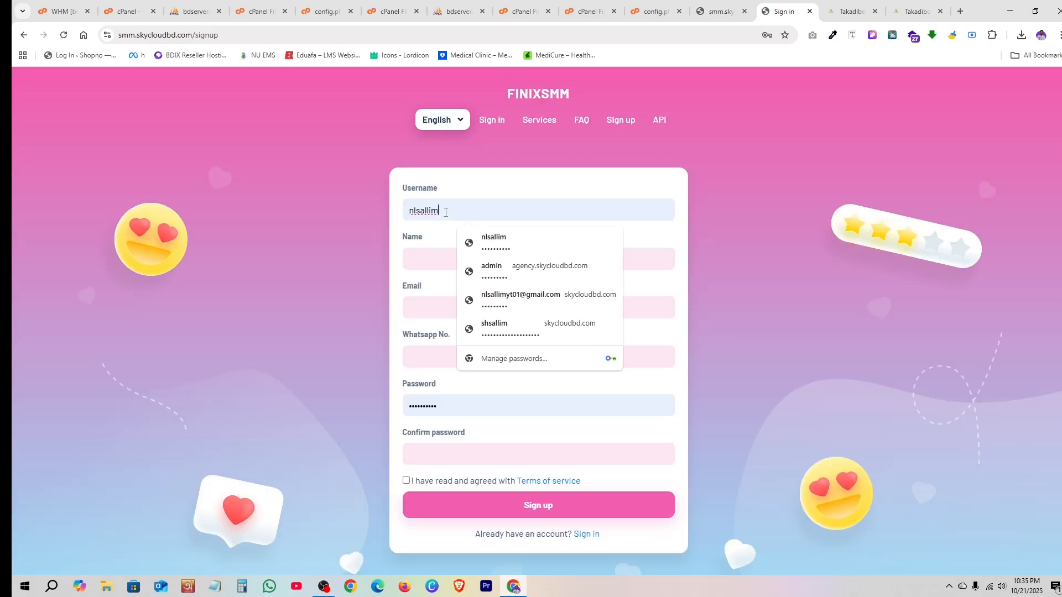
left_click(506, 305)
left_click_drag(457, 210, 593, 213)
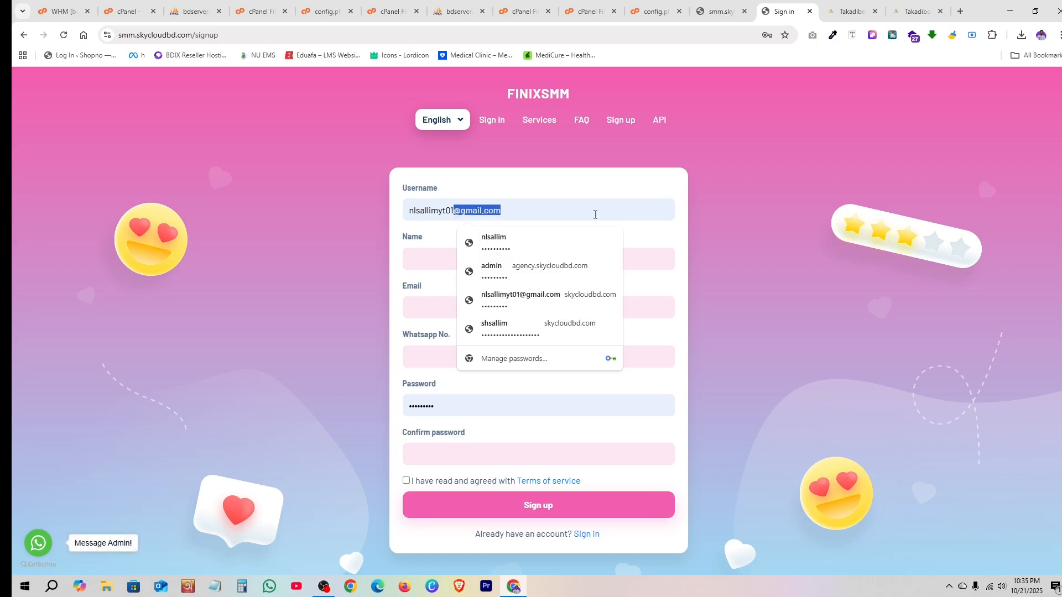
key("BackSpace")
left_click(437, 258)
left_click(510, 287)
- Make the email unique, fill both passwords, enter the WhatsApp number, and submit the registration
left_click(448, 310)
type("fd")
left_click(443, 405)
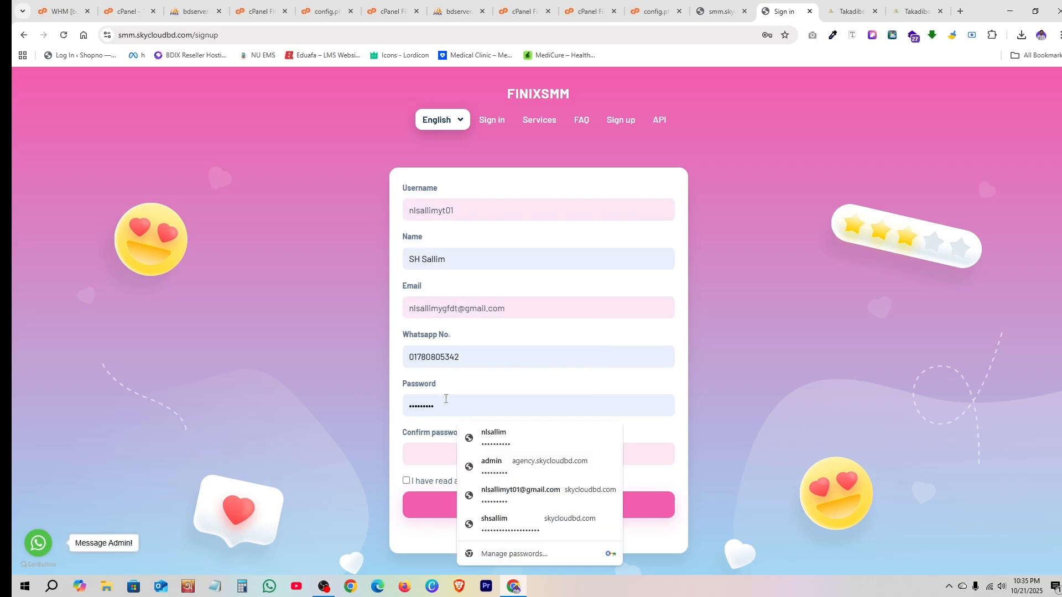
key("Tab")
left_click(454, 359)
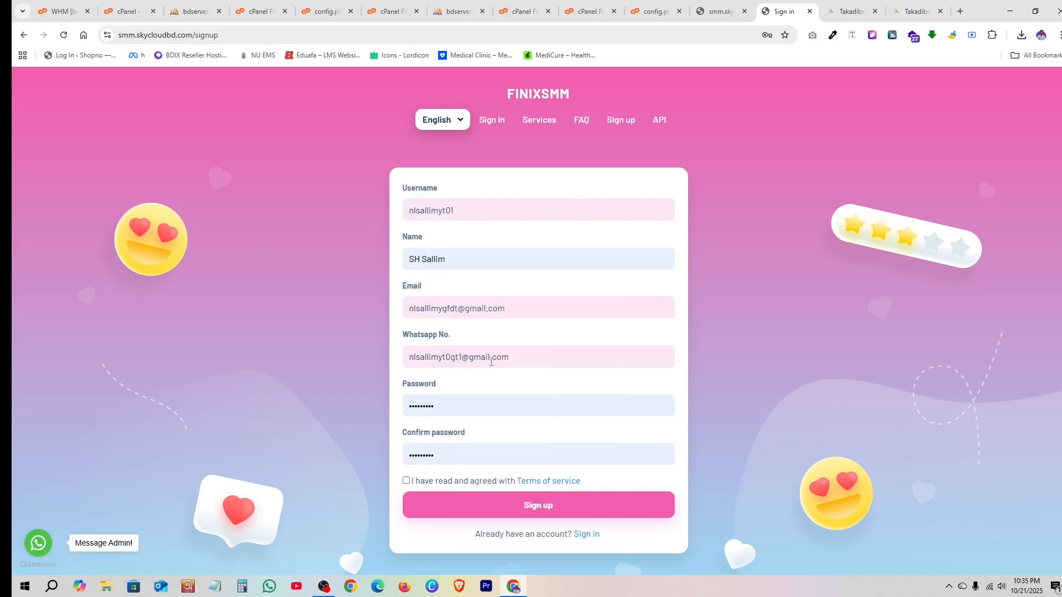
left_click_drag(491, 357, 369, 362)
key("BackSpace")
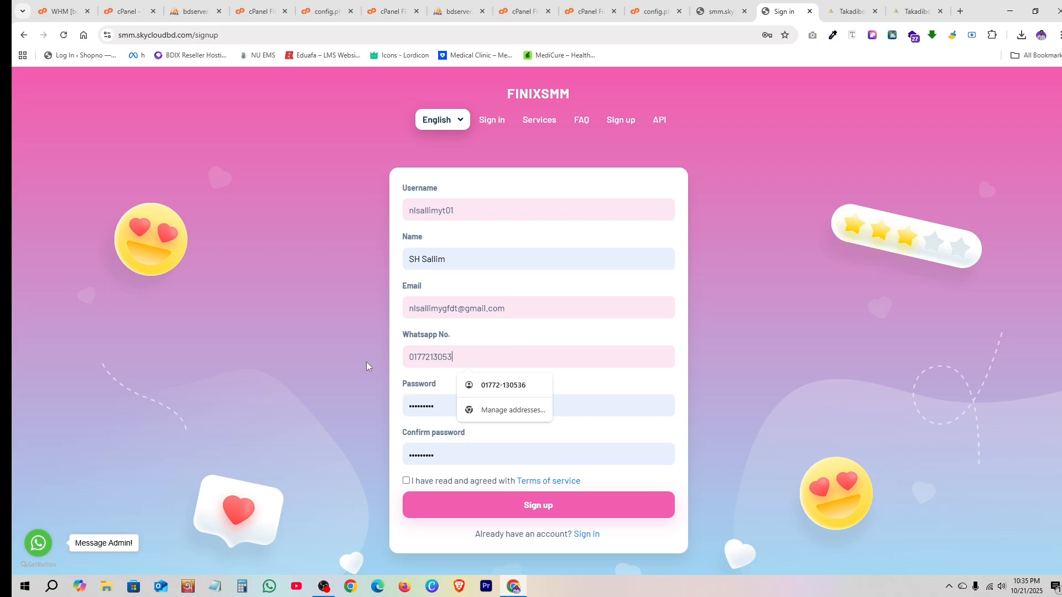
left_click(570, 506)
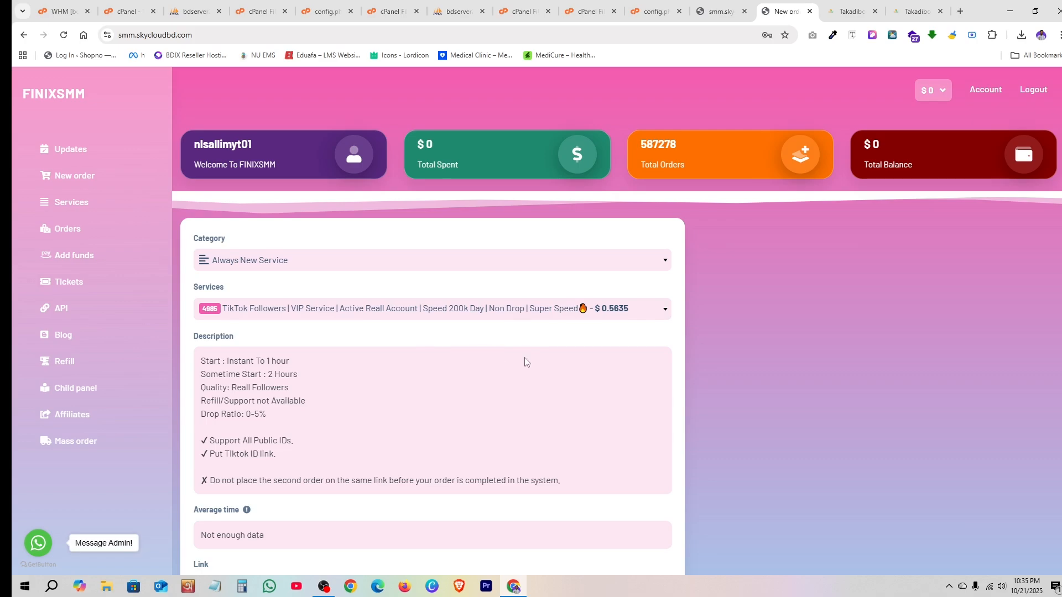
- On Add funds, choose the takadibo method, enter amount 1, and start the payment
left_click(56, 258)
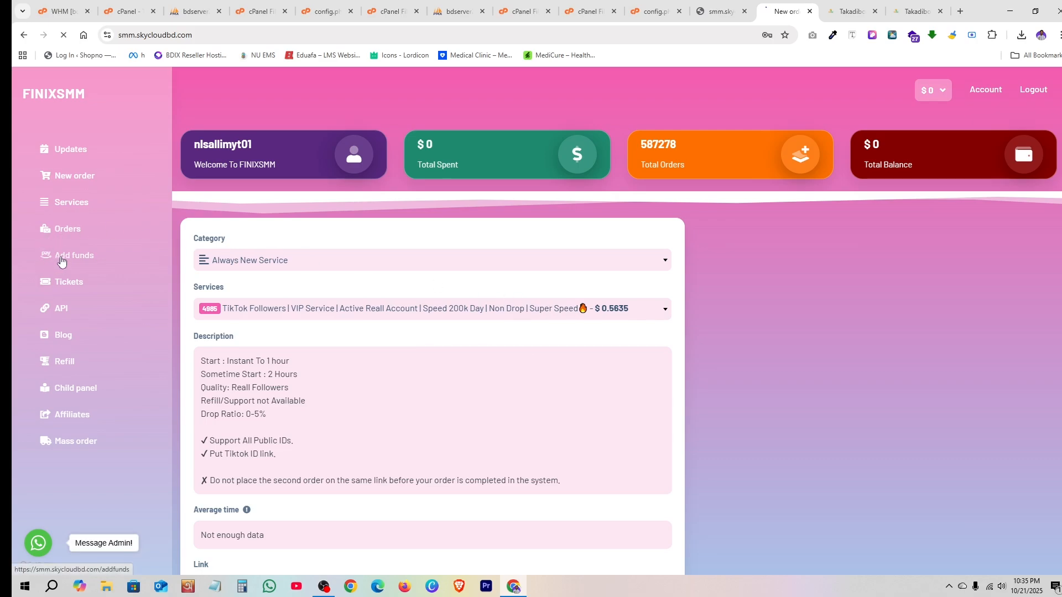
left_click(357, 163)
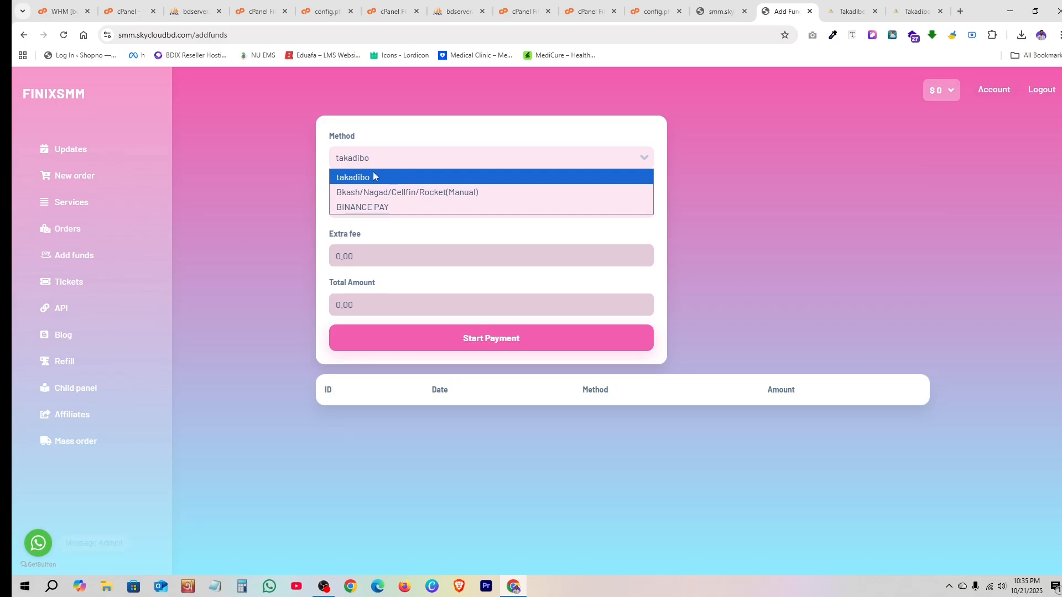
left_click(719, 12)
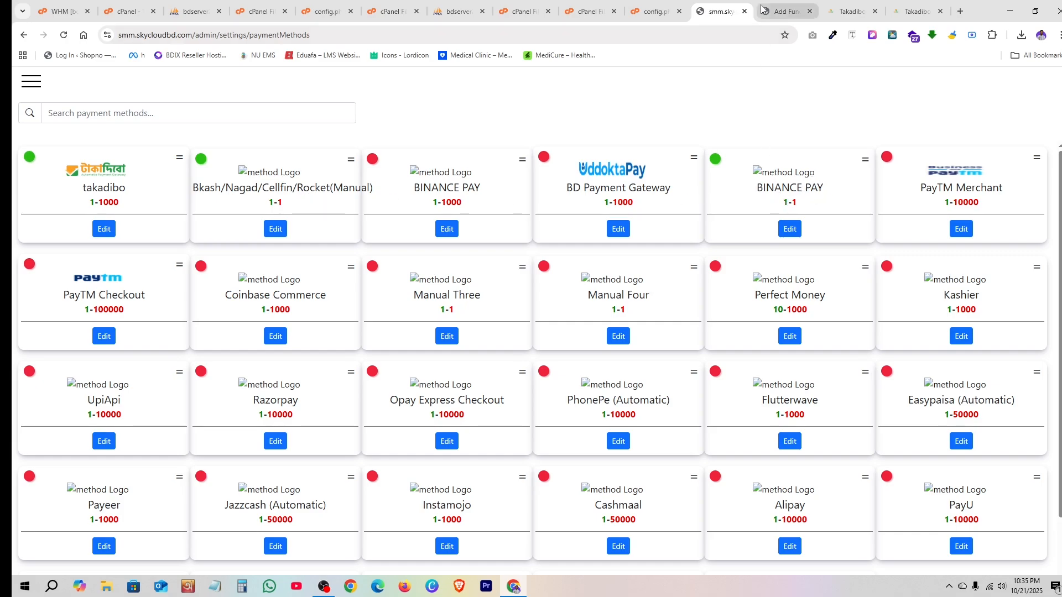
left_click(785, 11)
left_click(457, 158)
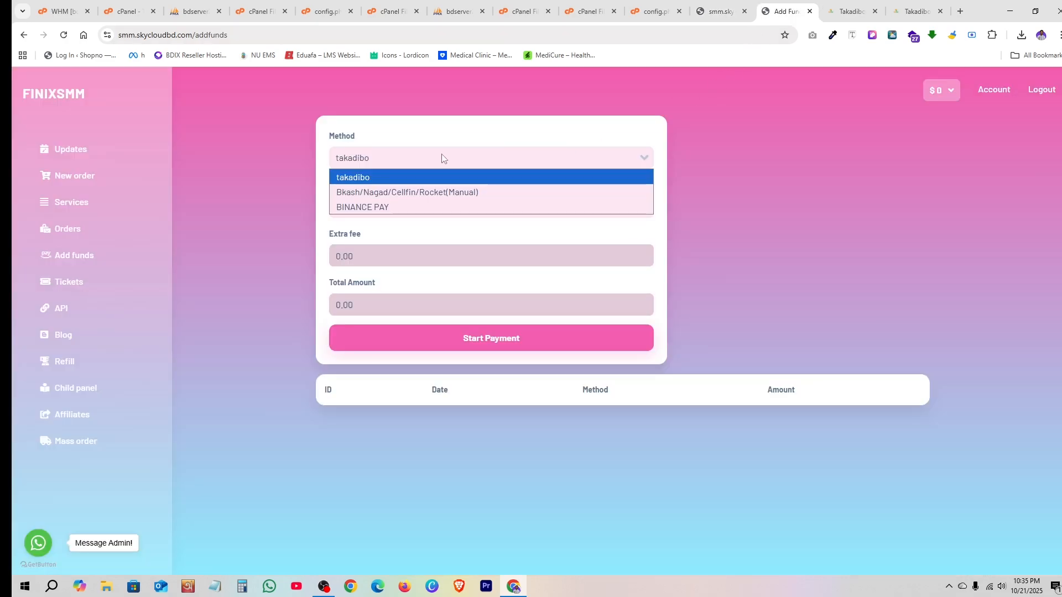
left_click(370, 193)
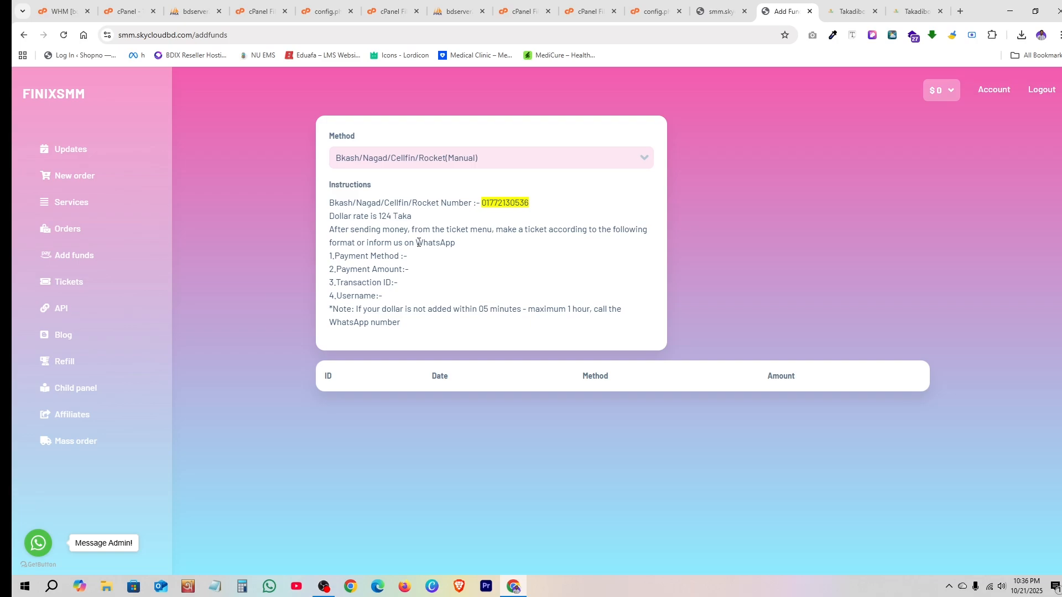
left_click(387, 160)
left_click(393, 176)
left_click(383, 203)
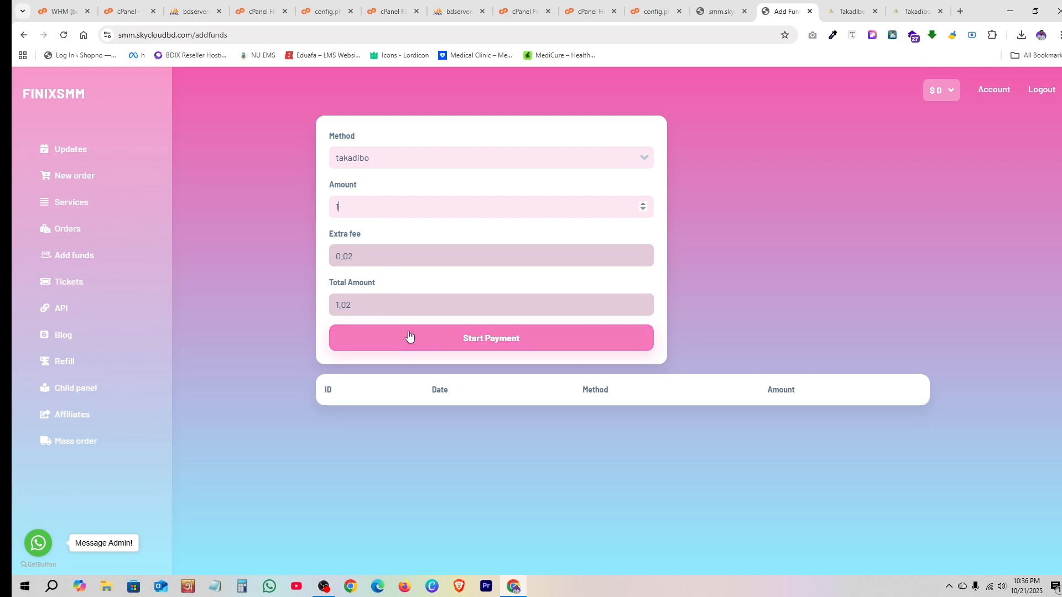
left_click(486, 347)
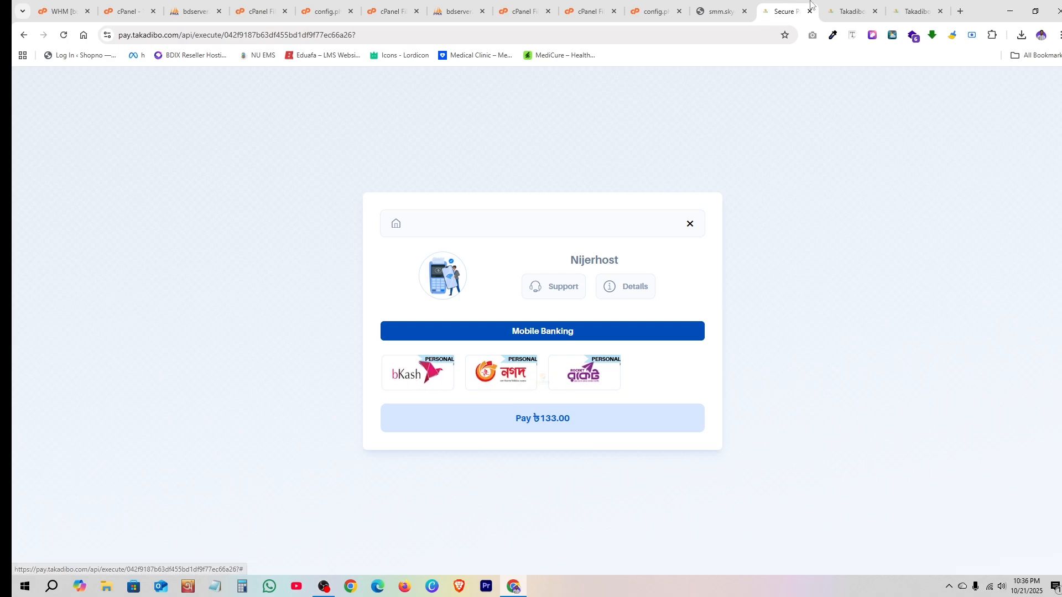
left_click(848, 12)
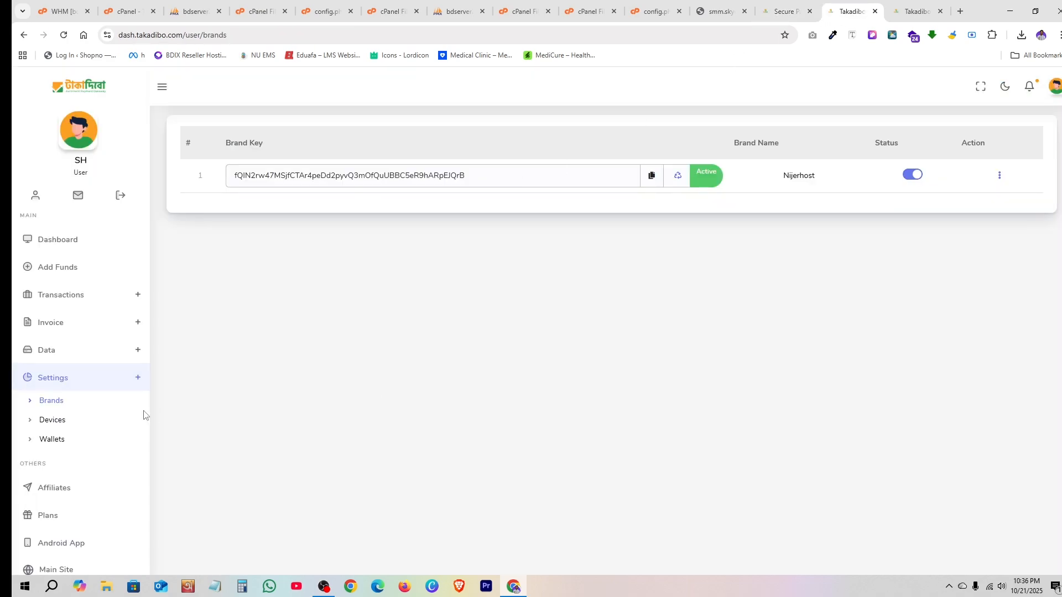
left_click(58, 442)
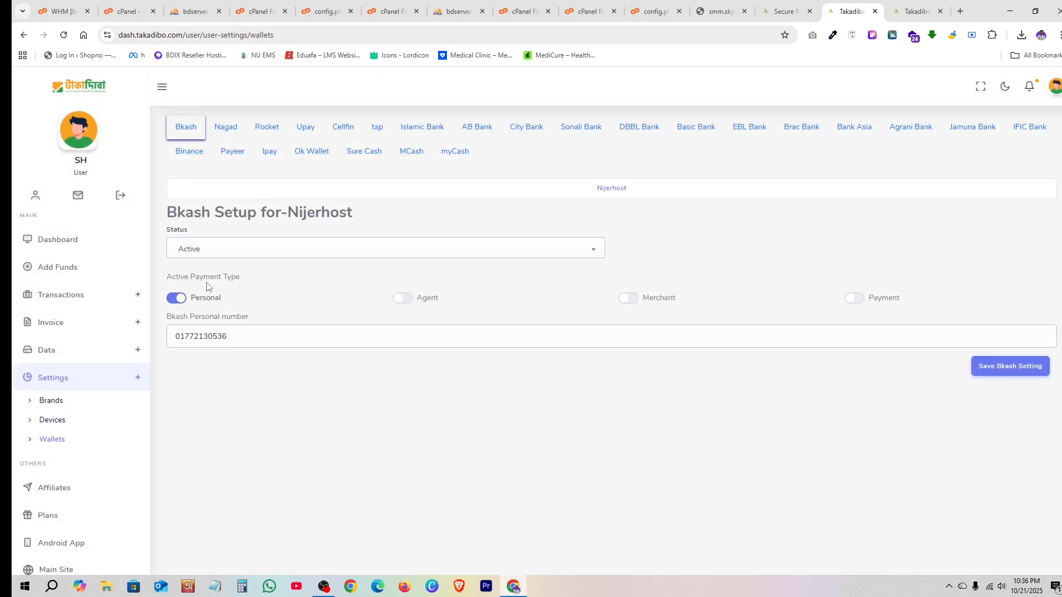
left_click(229, 126)
left_click(256, 130)
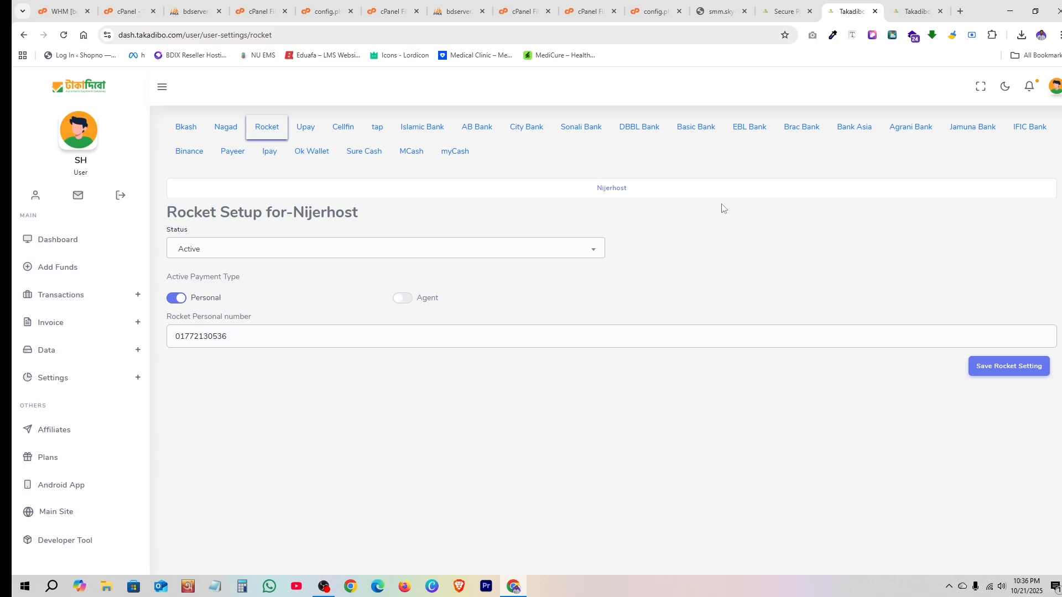
left_click(769, 10)
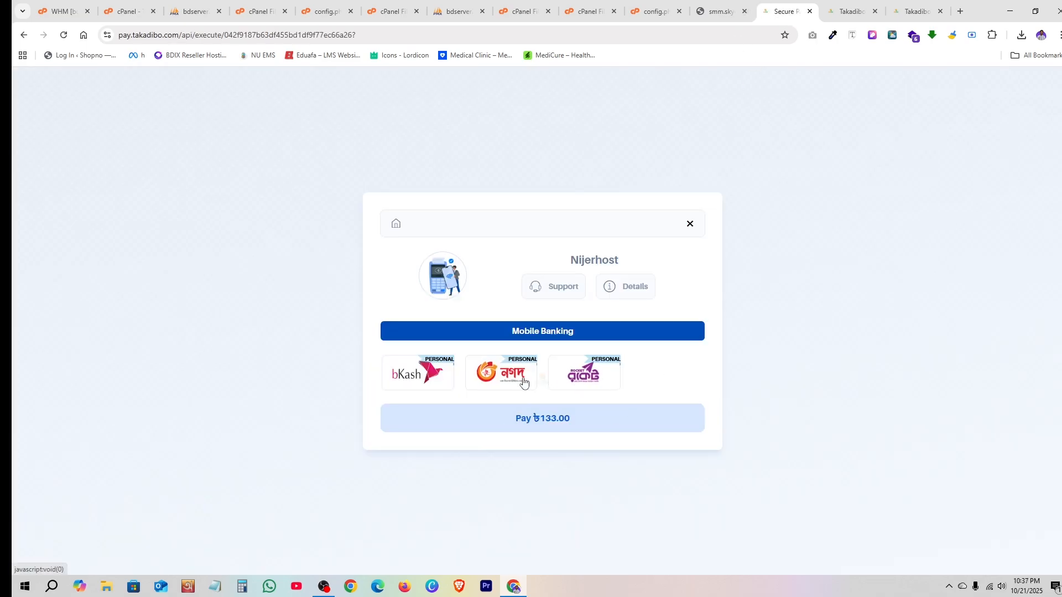